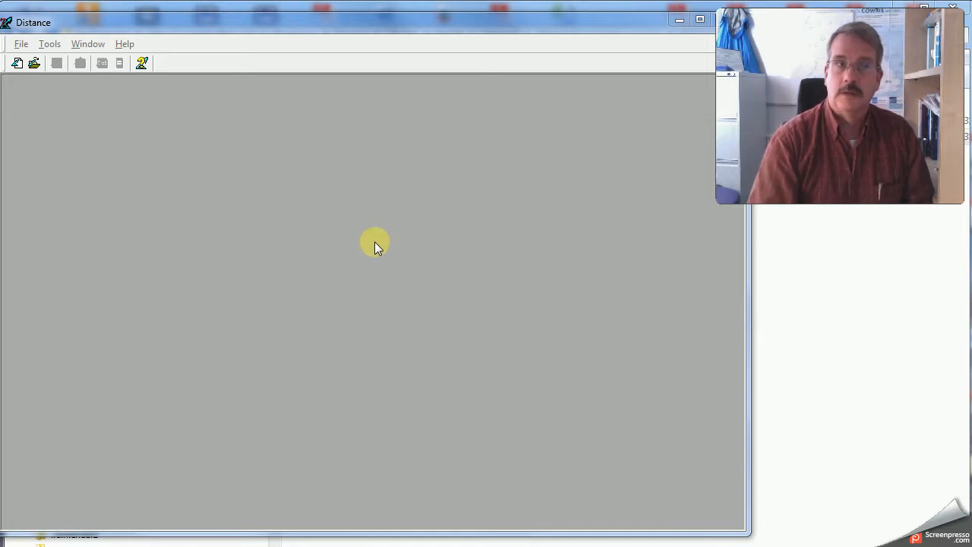
# Create a new Distance project named dsmdemo in the default folder.
pyautogui.click(21, 43)
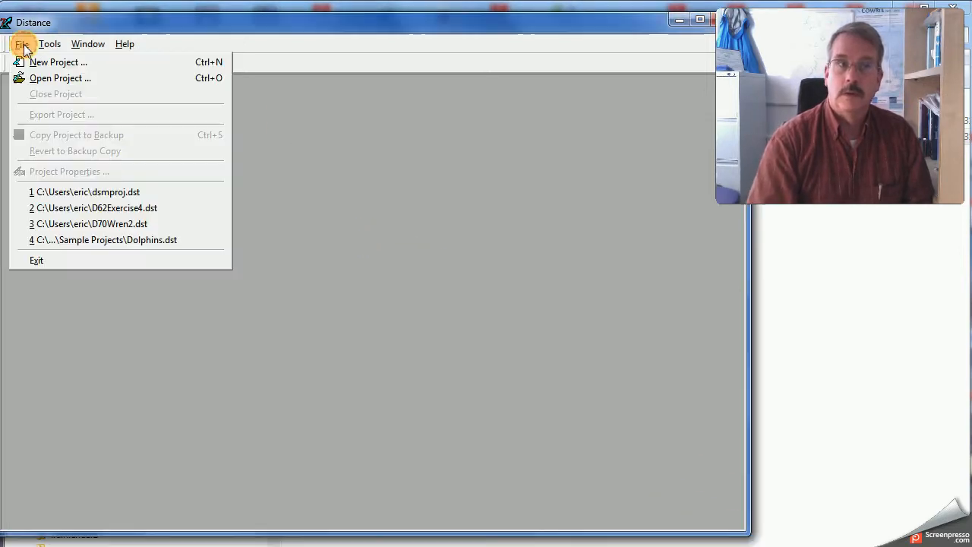
pyautogui.click(48, 63)
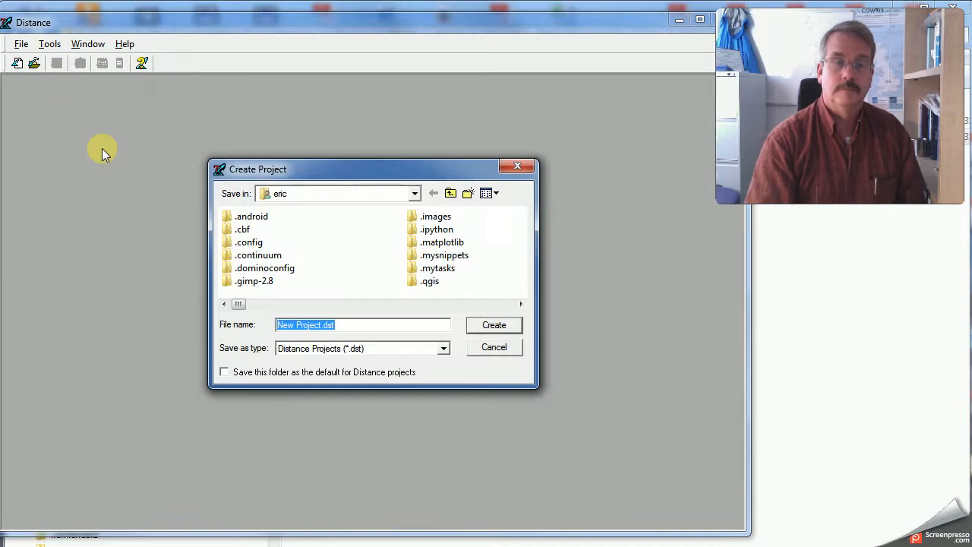
pyautogui.write('dsmd')
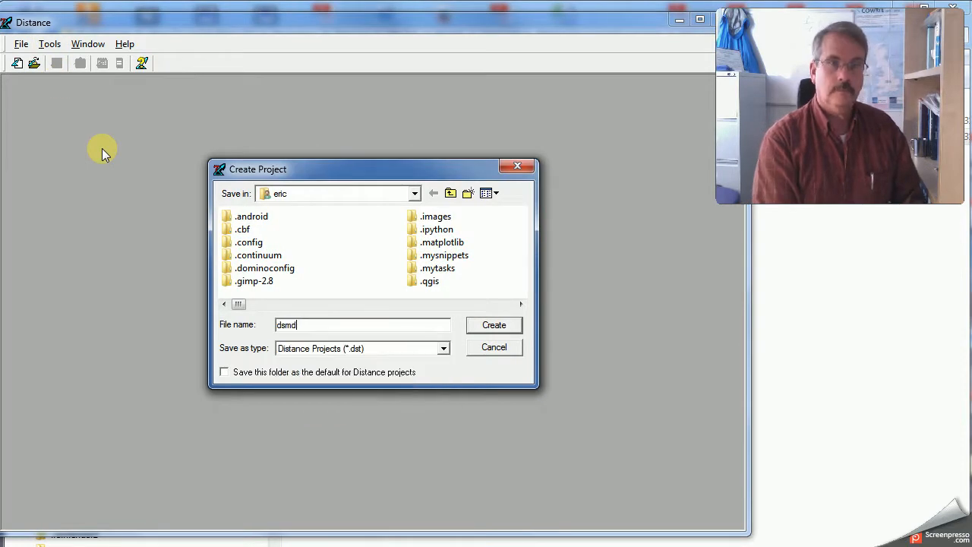
pyautogui.write('emo')
pyautogui.press('Return')
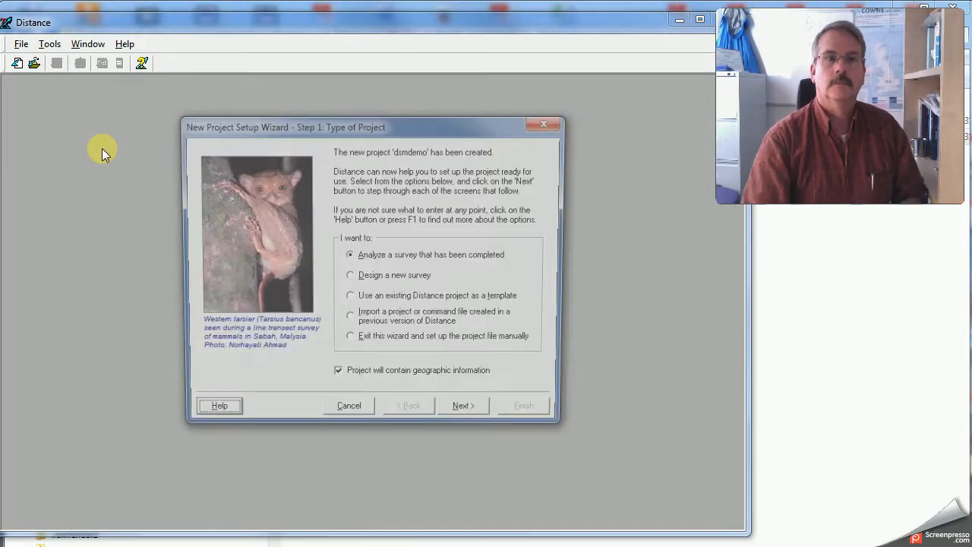
# Set up the project for analyzing a completed survey, using line transects with double observers and clusters of objects.
pyautogui.click(467, 416)
pyautogui.click(462, 416)
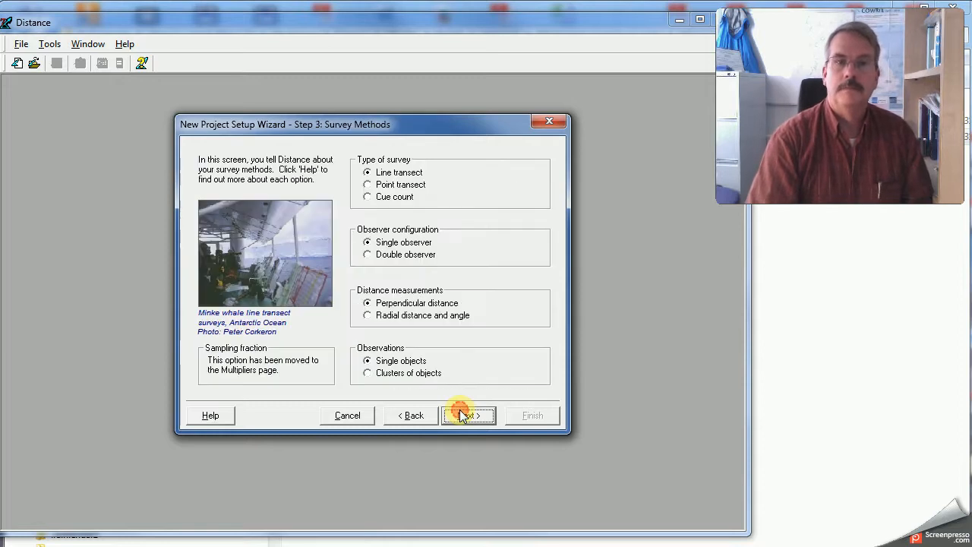
pyautogui.click(375, 255)
pyautogui.click(402, 375)
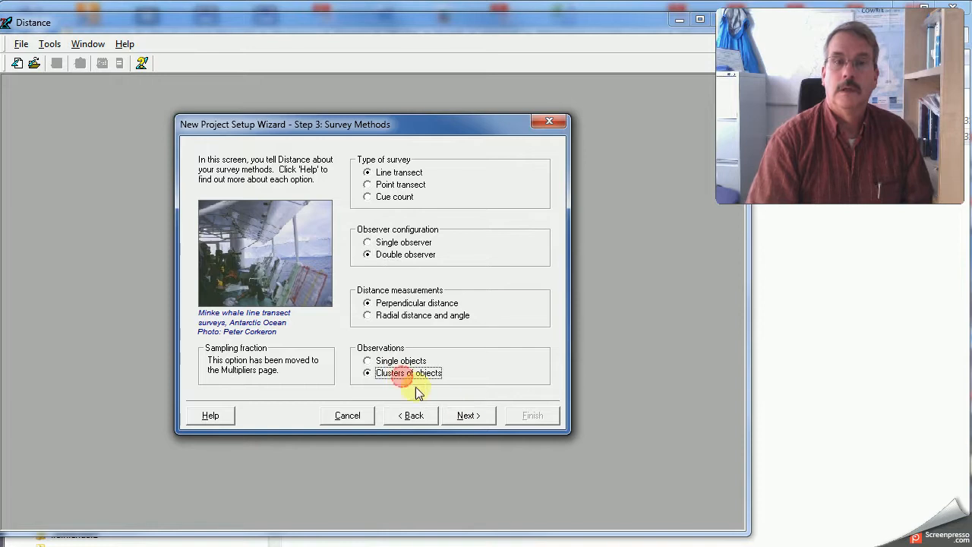
pyautogui.click(464, 417)
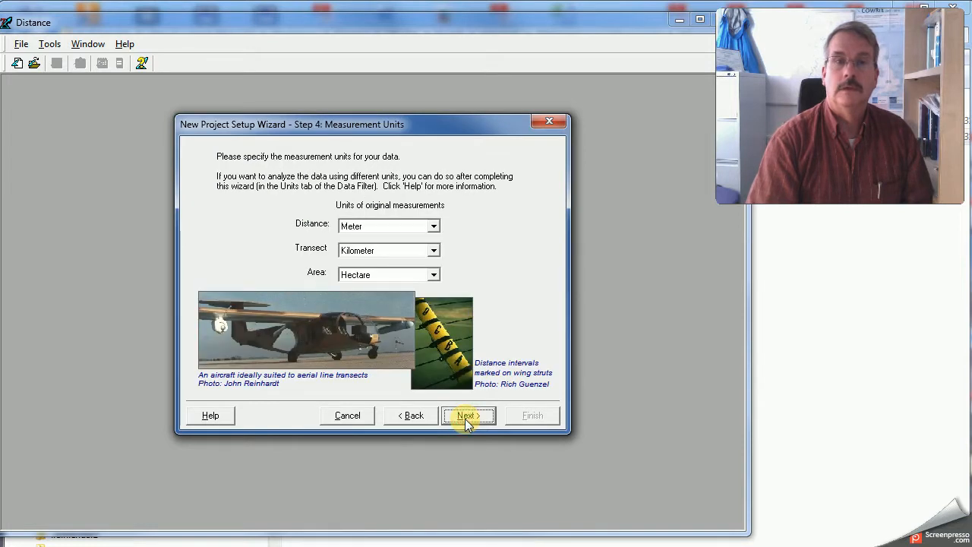
# Set the transect measurement unit to Meter and the area unit to Square meter.
pyautogui.click(434, 251)
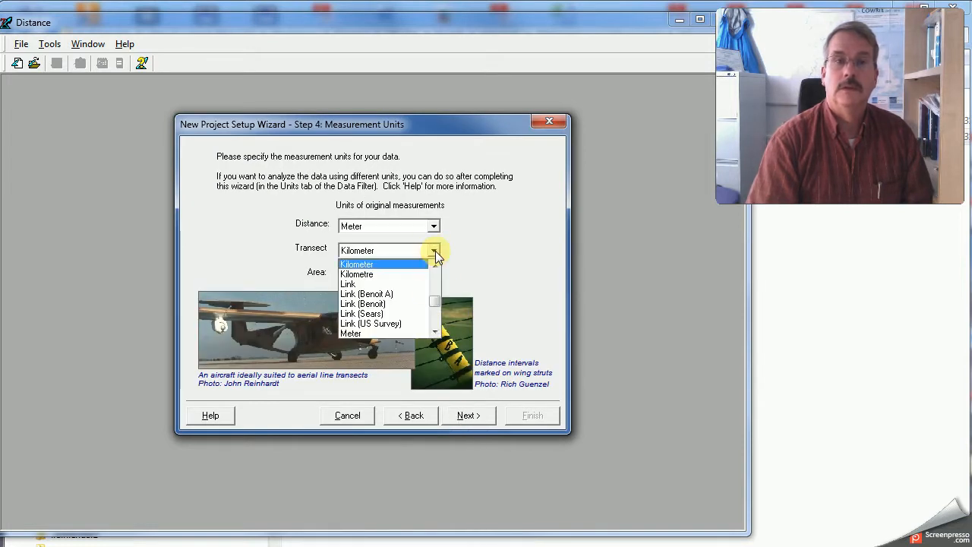
pyautogui.click(414, 333)
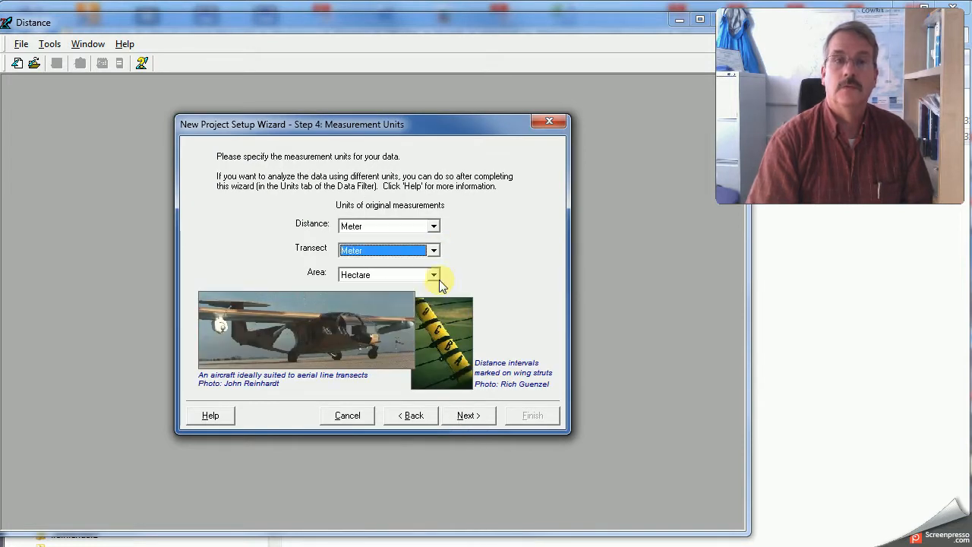
pyautogui.click(435, 275)
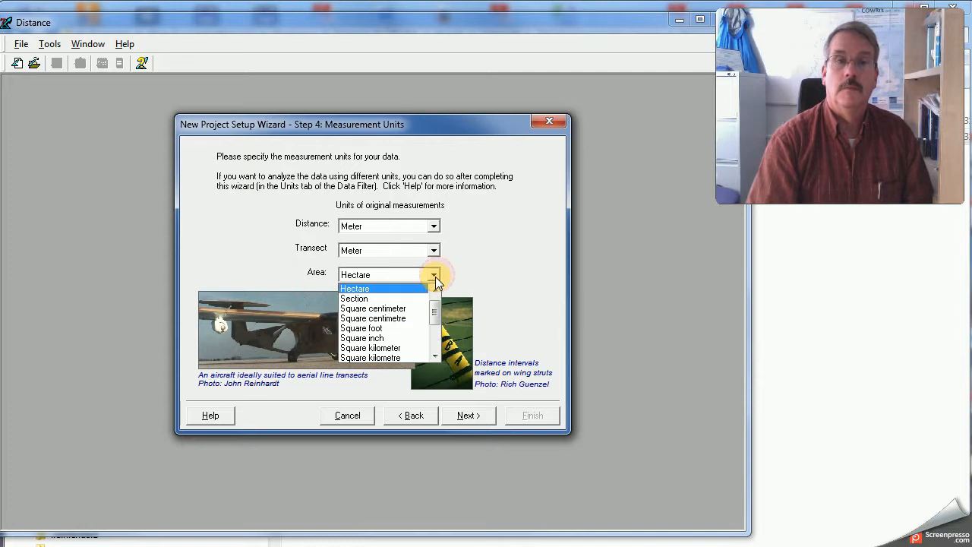
pyautogui.click(436, 357)
pyautogui.click(436, 358)
pyautogui.click(436, 358)
pyautogui.click(396, 348)
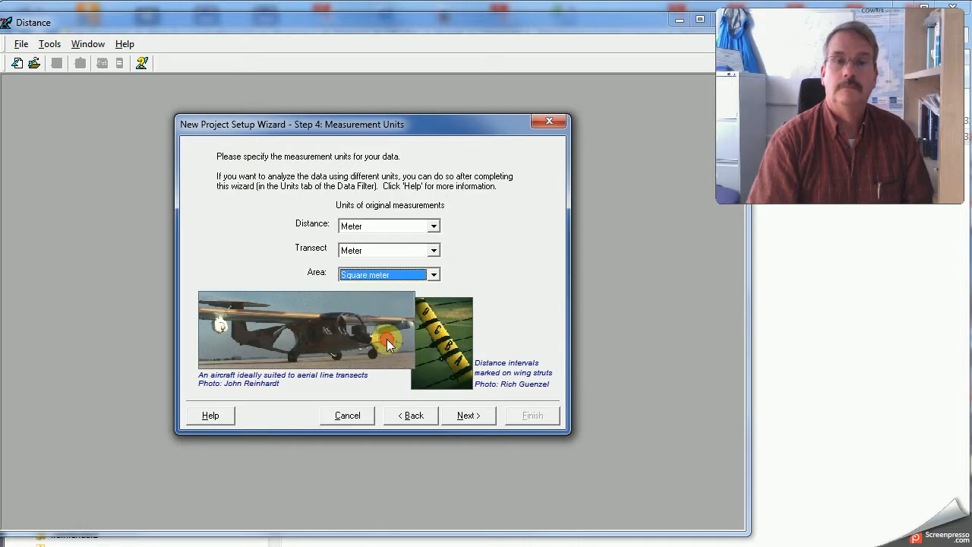
# Keep the default multipliers and finish the project setup, exiting the wizards and returning to Distance.
pyautogui.click(461, 415)
pyautogui.click(463, 417)
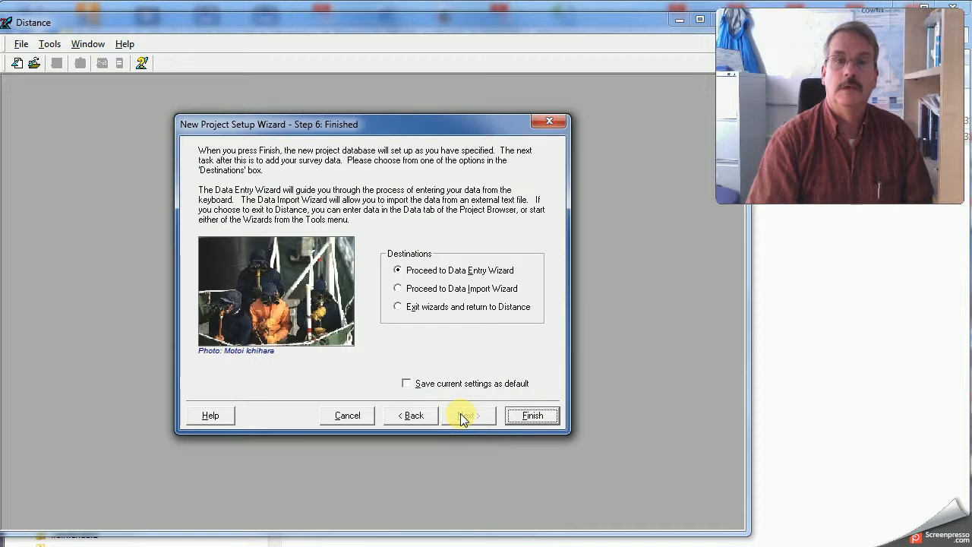
pyautogui.click(434, 307)
pyautogui.click(517, 411)
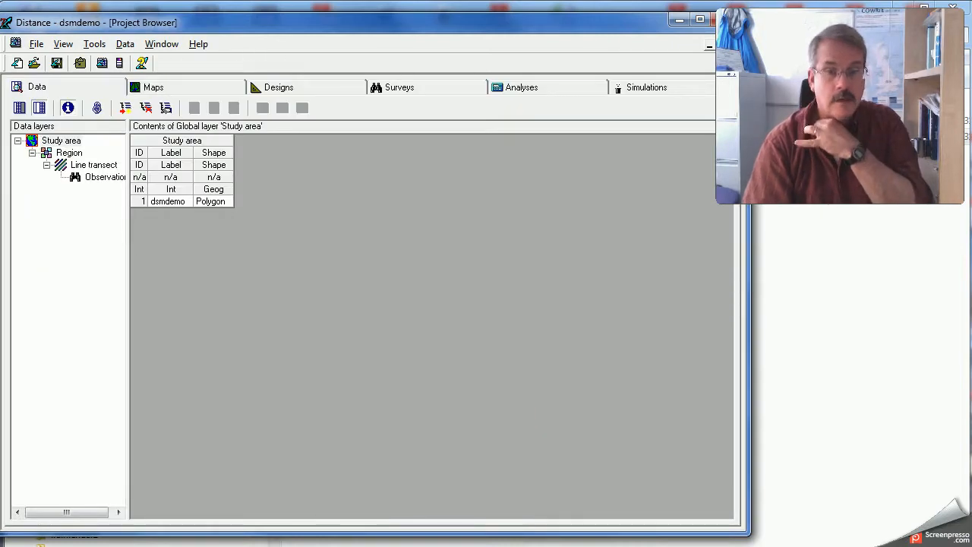
# Check the column headings of gradient-design.txt in Notepad++, and rename the project's Line transect layer to transect.
pyautogui.hotkey('alt', 'Tab')
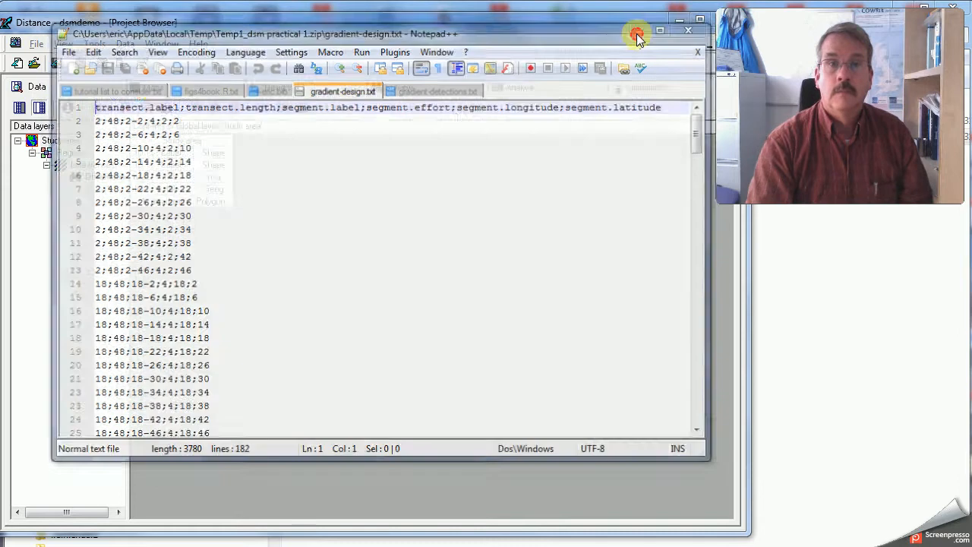
pyautogui.click(639, 30)
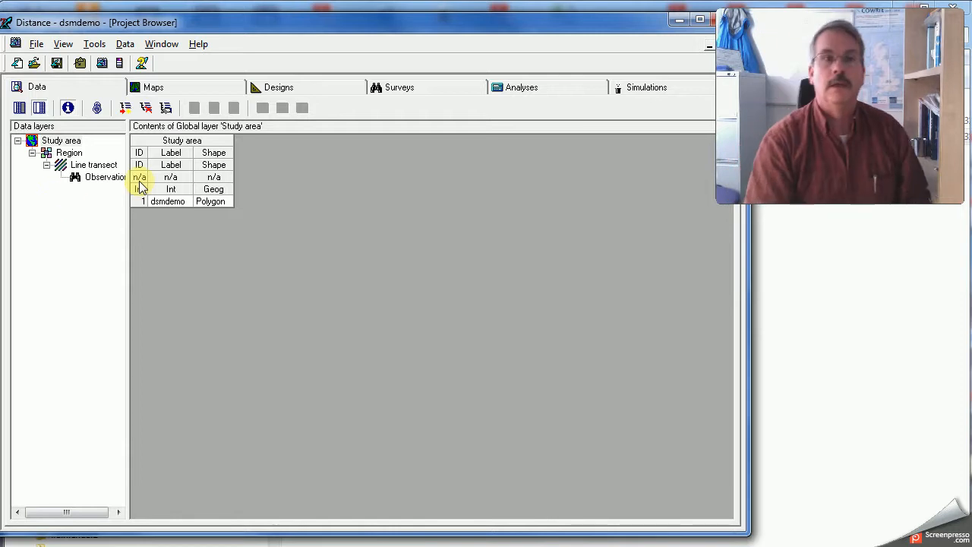
pyautogui.click(95, 165)
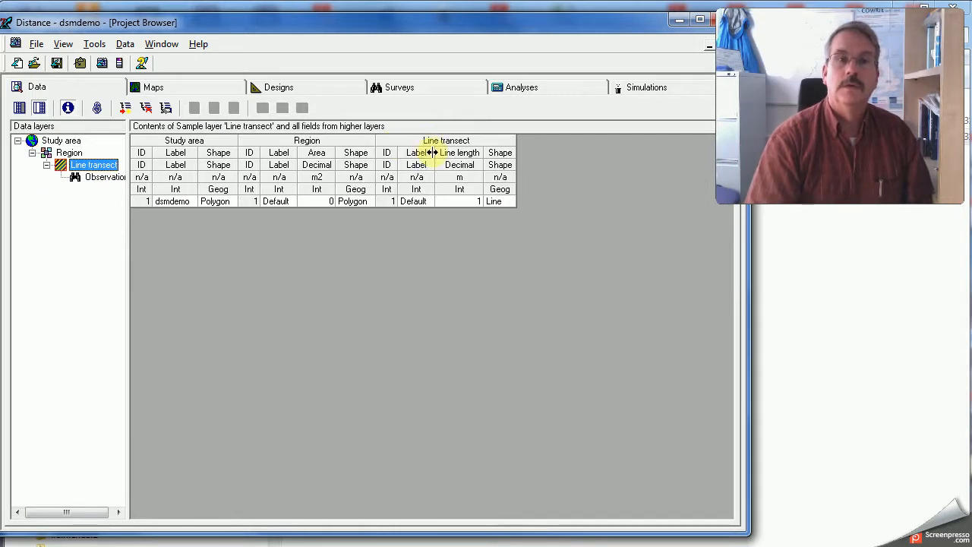
pyautogui.doubleClick(442, 142)
pyautogui.write('t')
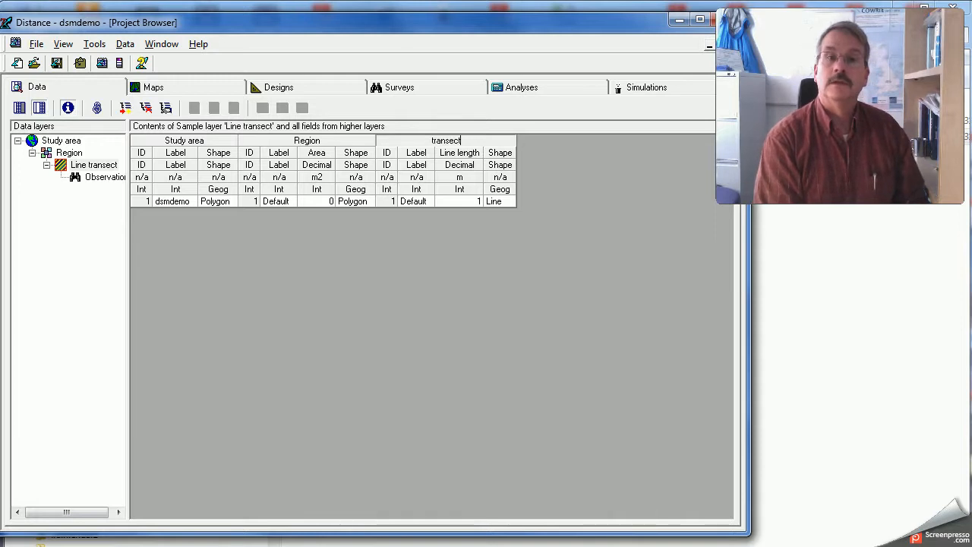
pyautogui.click(442, 145)
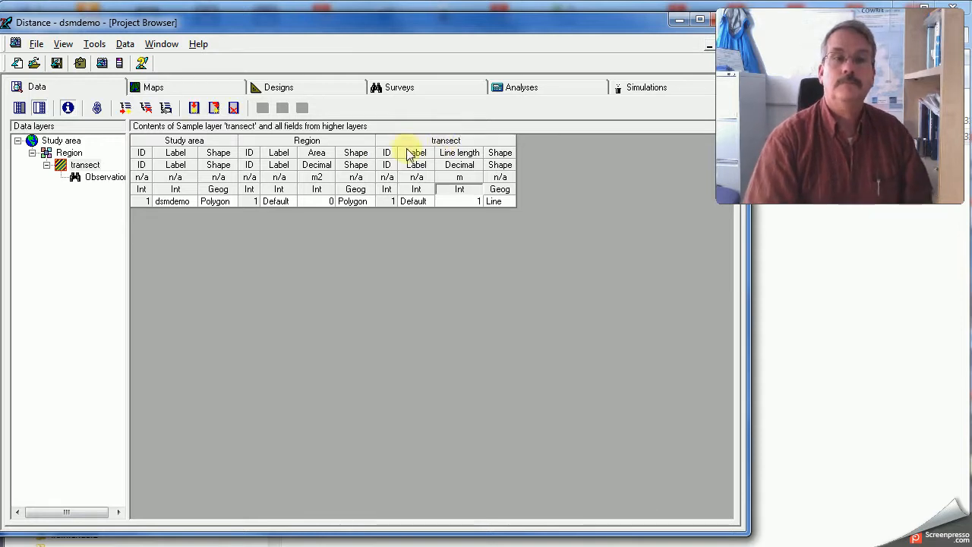
# Delete the Observation data layer beneath transect, including its shapefiles.
pyautogui.click(106, 178)
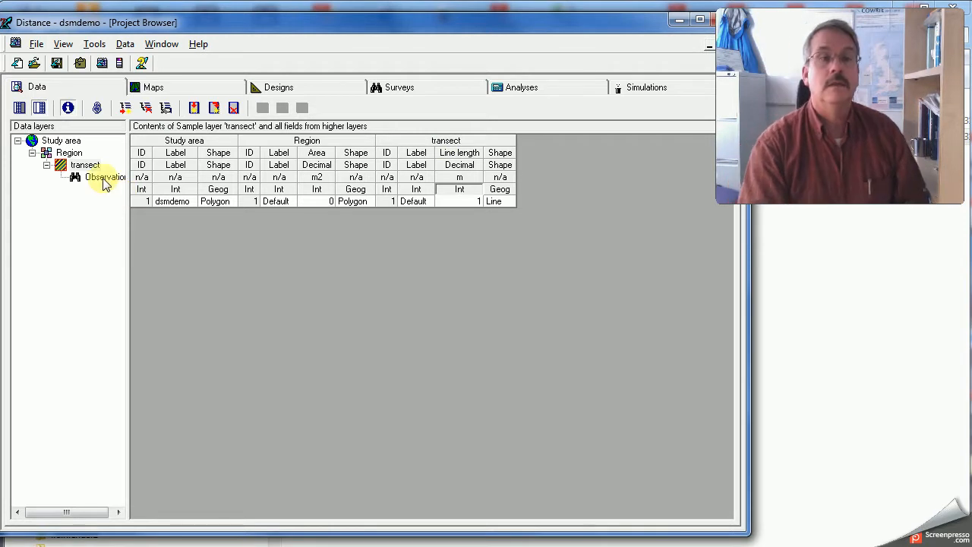
pyautogui.click(148, 108)
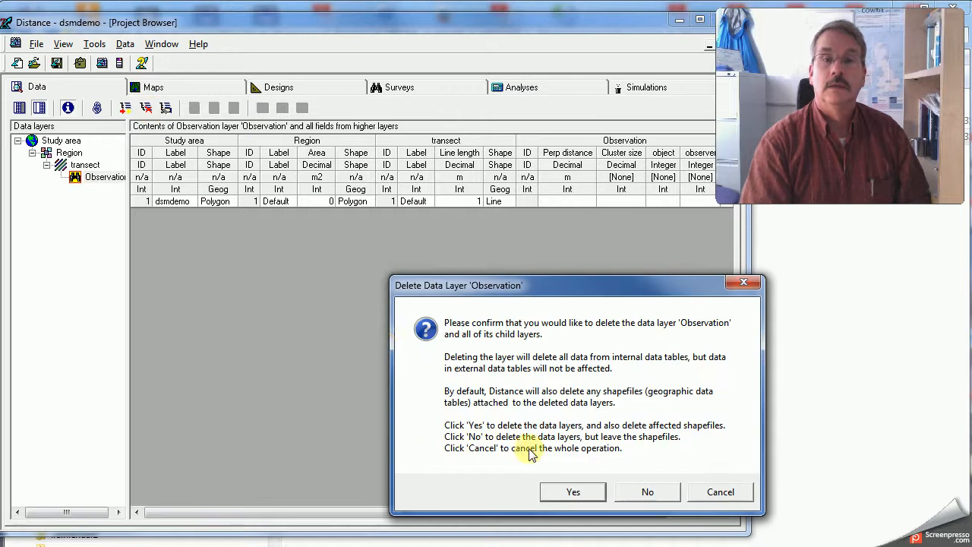
pyautogui.click(565, 485)
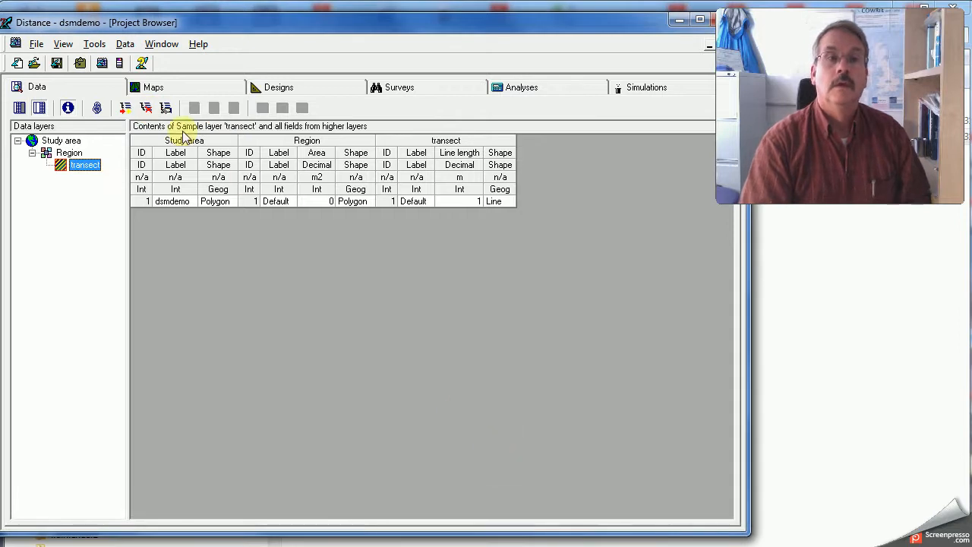
# Create a new data layer named segment of type SubSample1 under the transect layer.
pyautogui.click(125, 107)
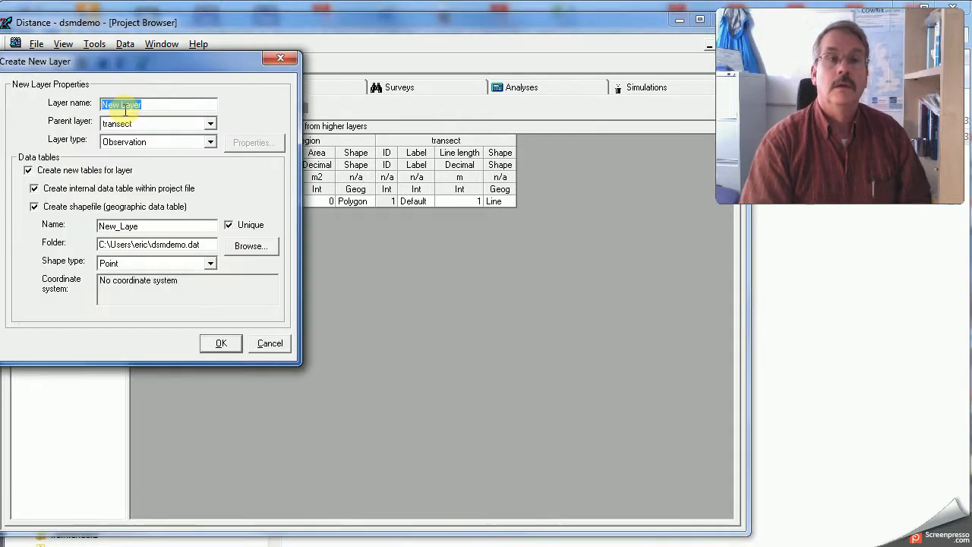
pyautogui.write('s')
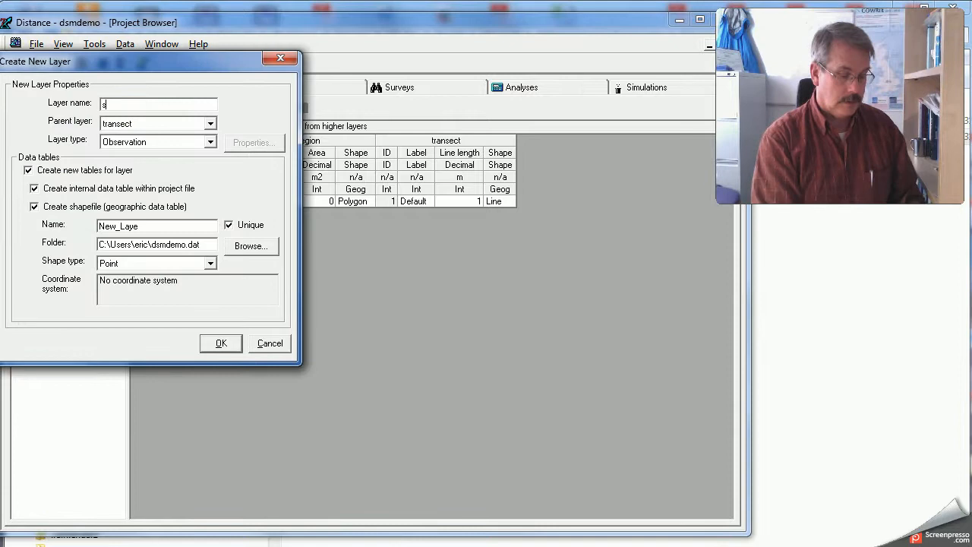
pyautogui.write('egment')
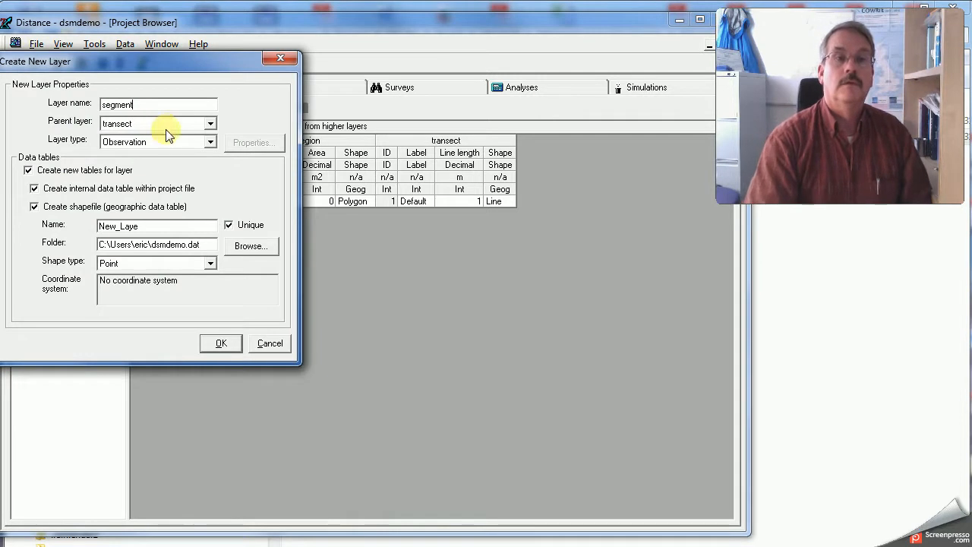
pyautogui.click(211, 142)
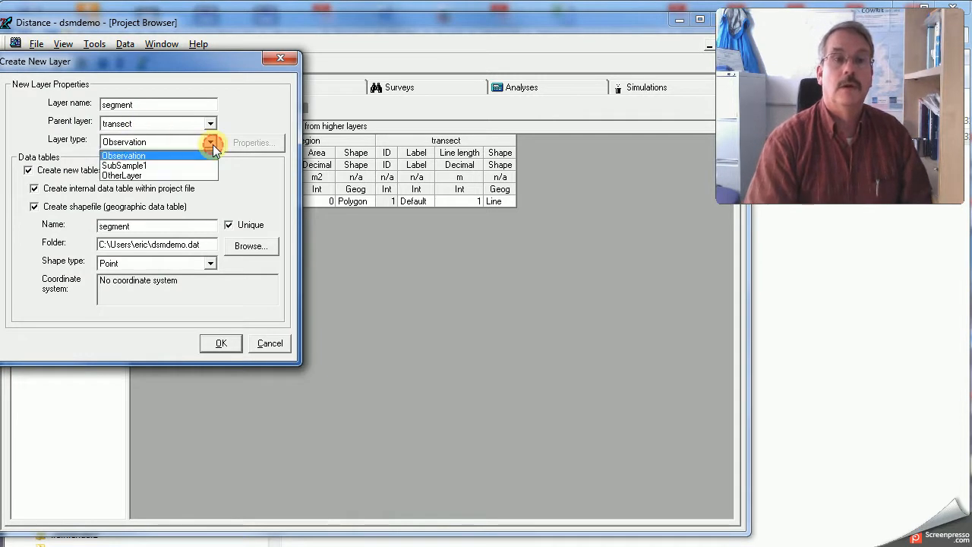
pyautogui.click(205, 166)
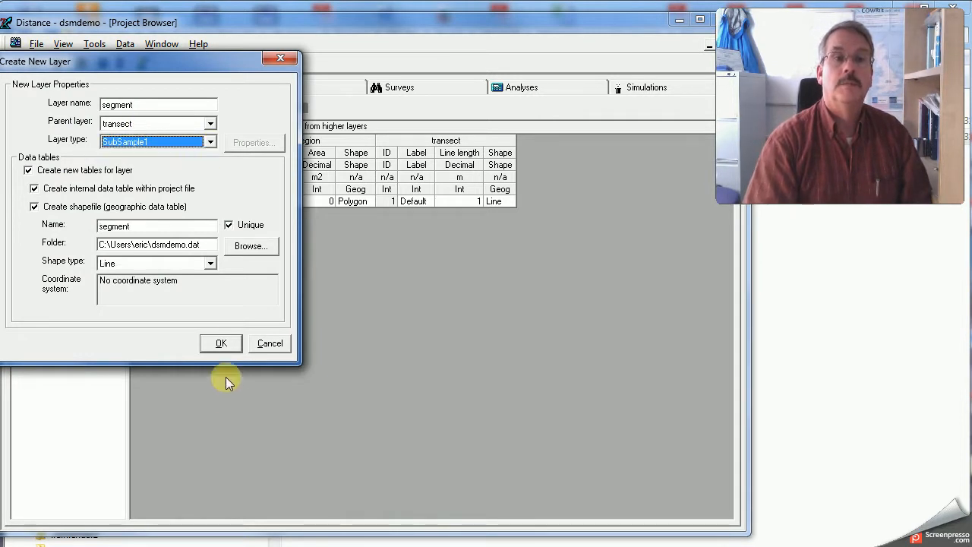
pyautogui.click(219, 342)
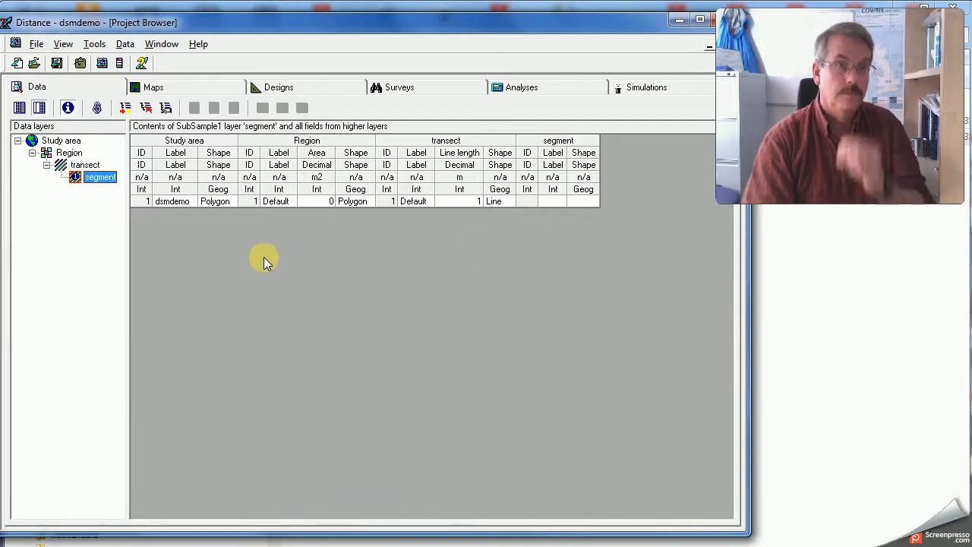
# Create a new Observation-type data layer named observation under the segment layer.
pyautogui.click(125, 107)
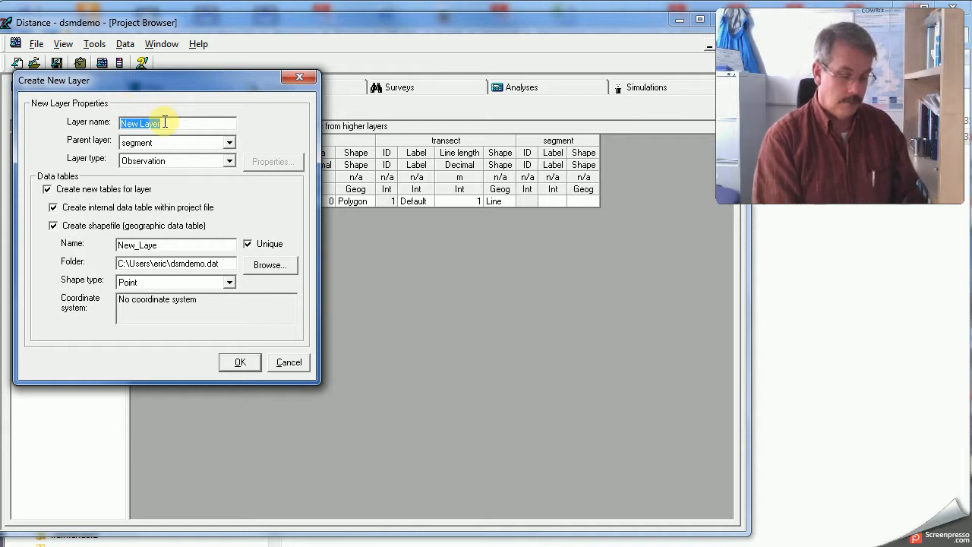
pyautogui.write('observation')
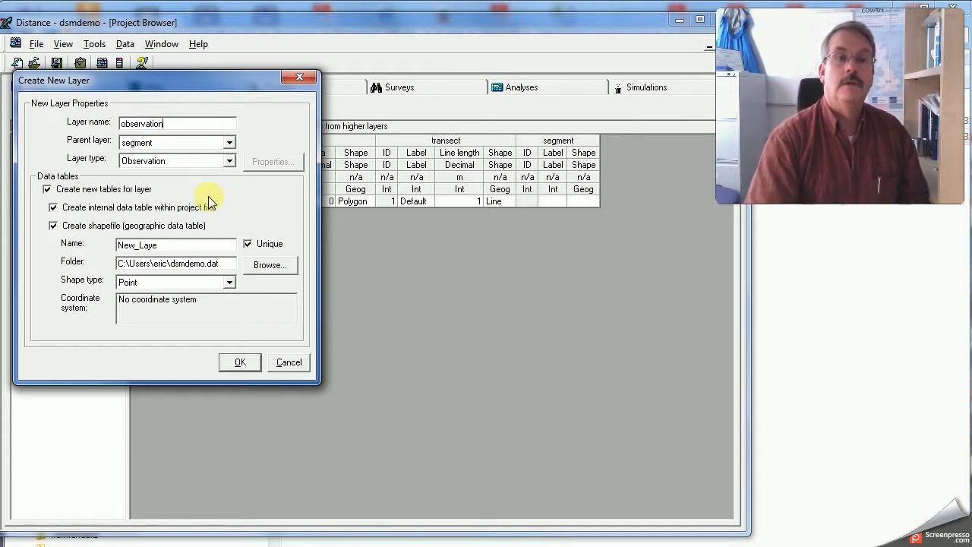
pyautogui.click(241, 361)
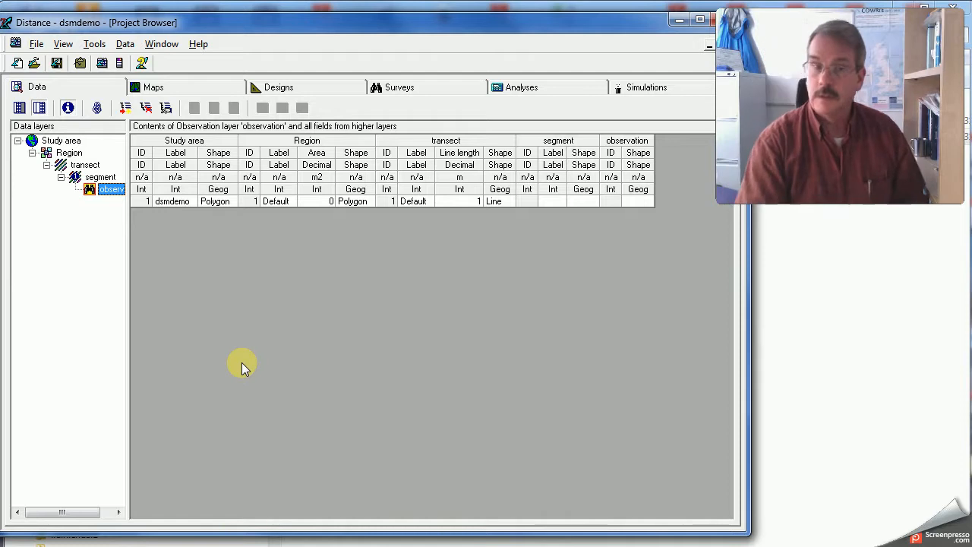
# Glance at gradient-design.txt in Notepad++, and start the Import Data Wizard in Distance with that file as the data source.
pyautogui.hotkey('alt', 'Tab')
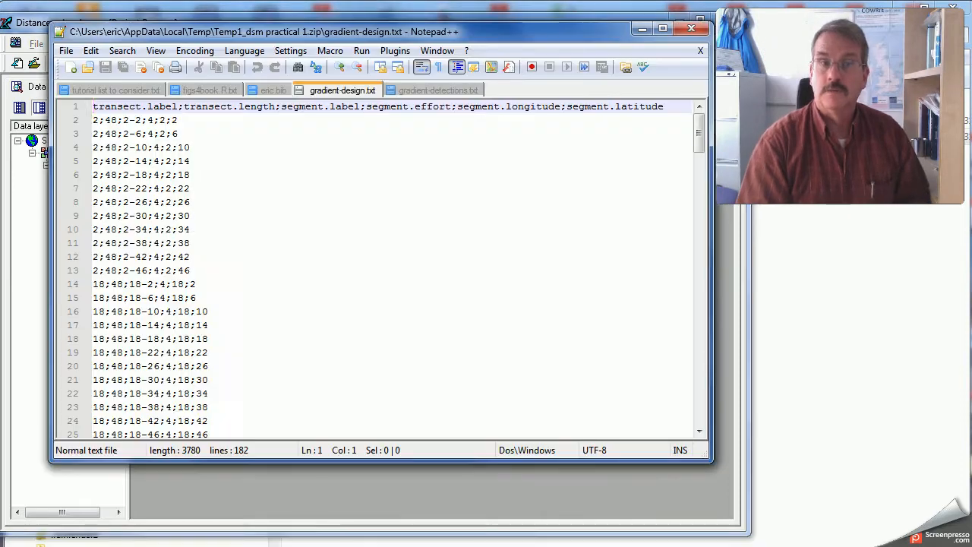
pyautogui.click(639, 28)
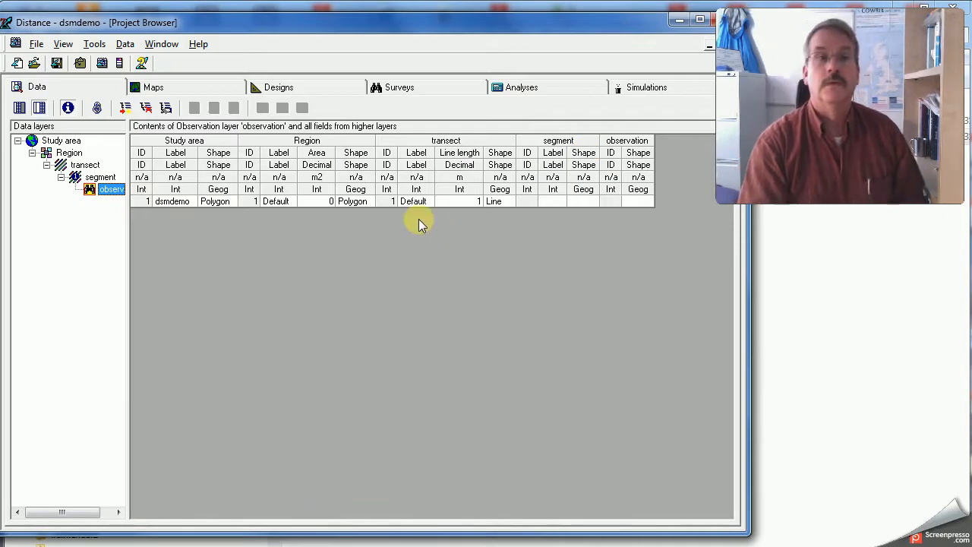
pyautogui.click(94, 45)
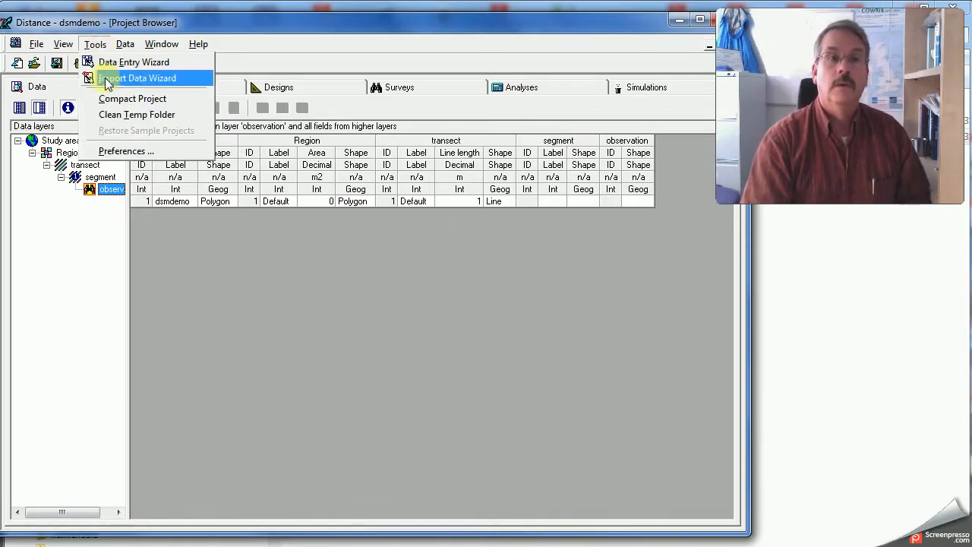
pyautogui.click(106, 79)
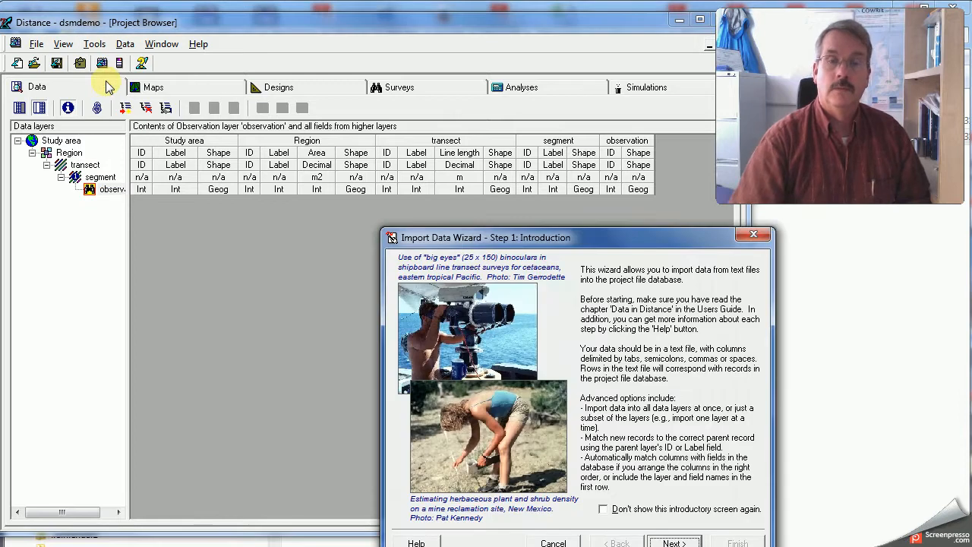
pyautogui.moveTo(661, 237); pyautogui.dragTo(648, 211)
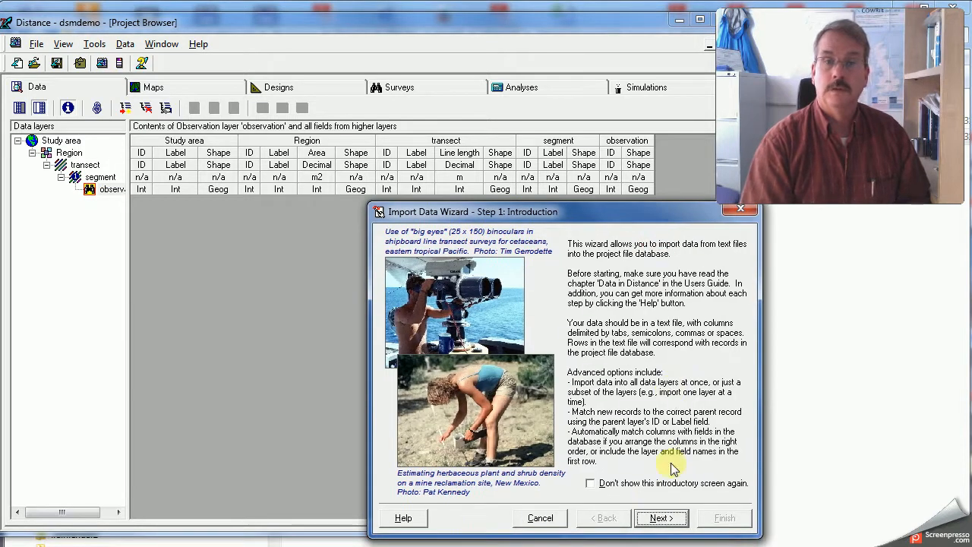
pyautogui.click(661, 517)
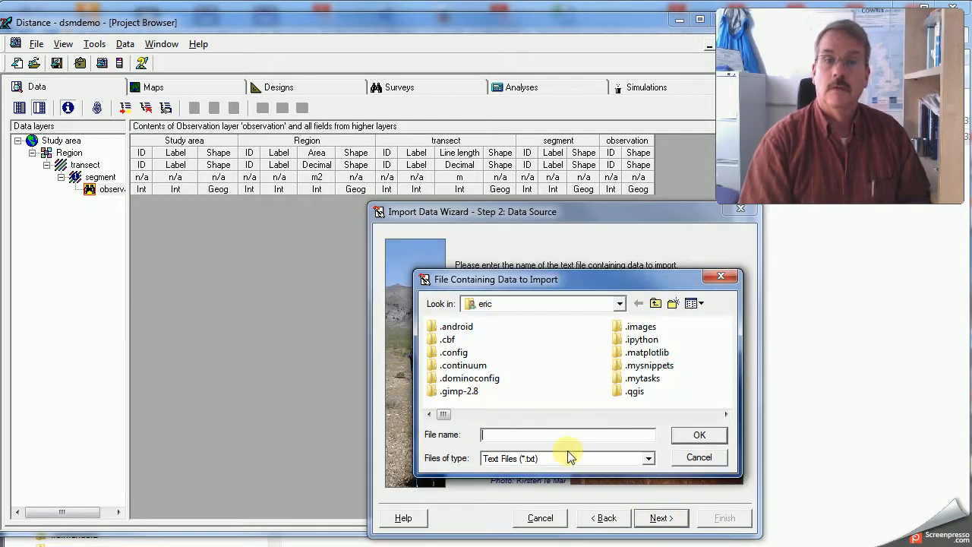
pyautogui.moveTo(443, 414); pyautogui.dragTo(676, 413)
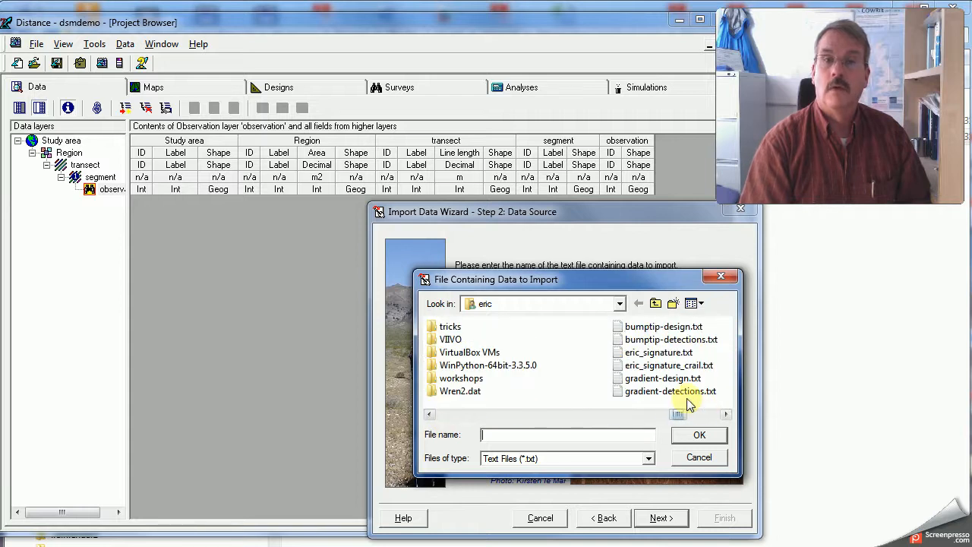
pyautogui.click(654, 377)
pyautogui.click(697, 435)
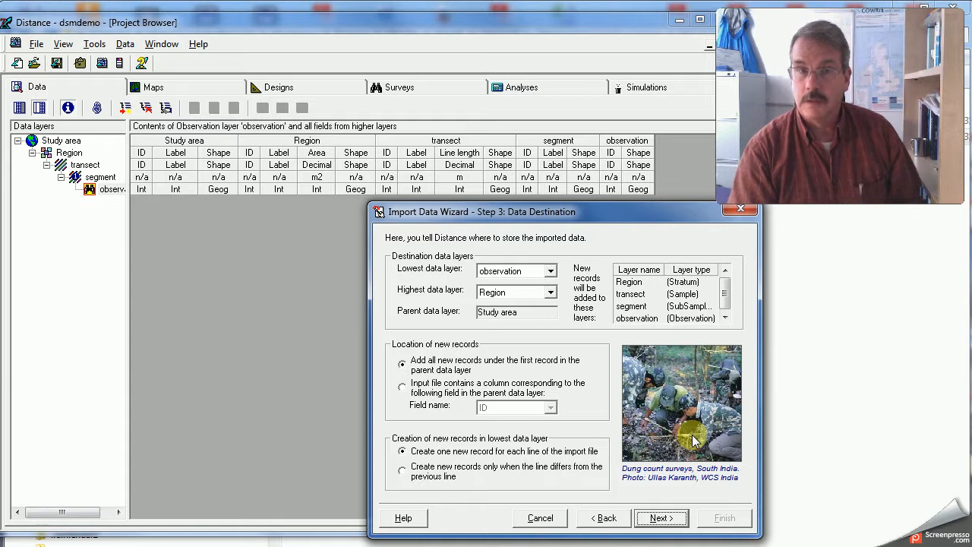
# Set the import destination to segment as the lowest data layer and transect as the highest data layer.
pyautogui.click(551, 295)
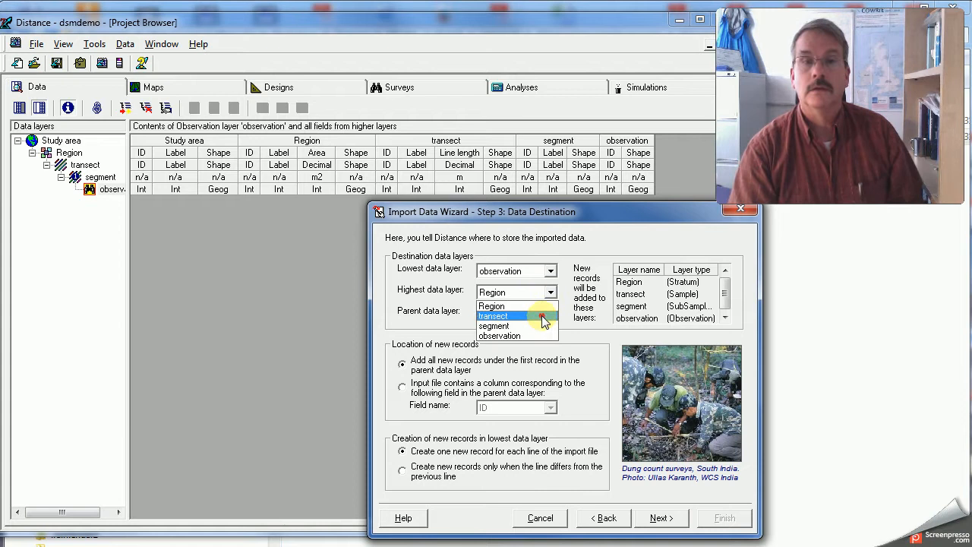
pyautogui.click(495, 315)
pyautogui.click(551, 271)
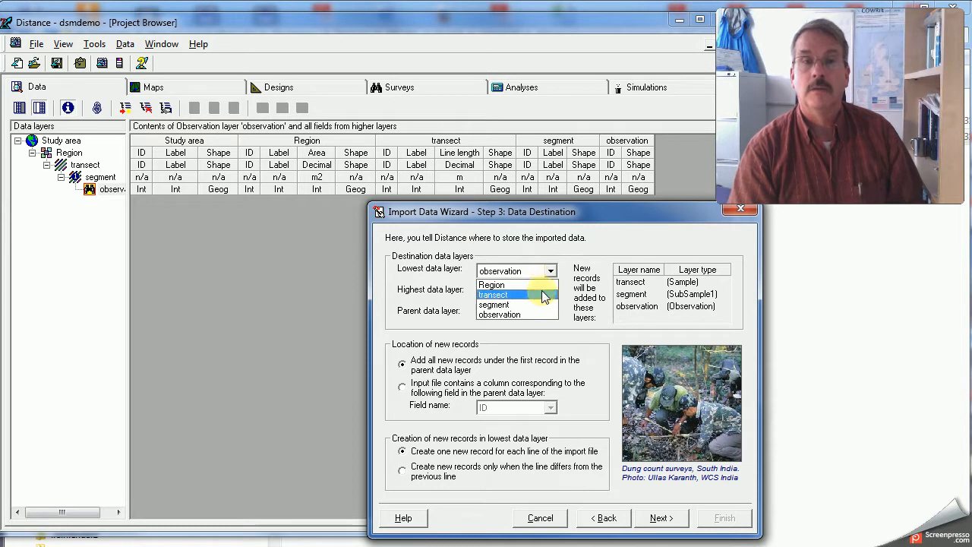
pyautogui.click(541, 305)
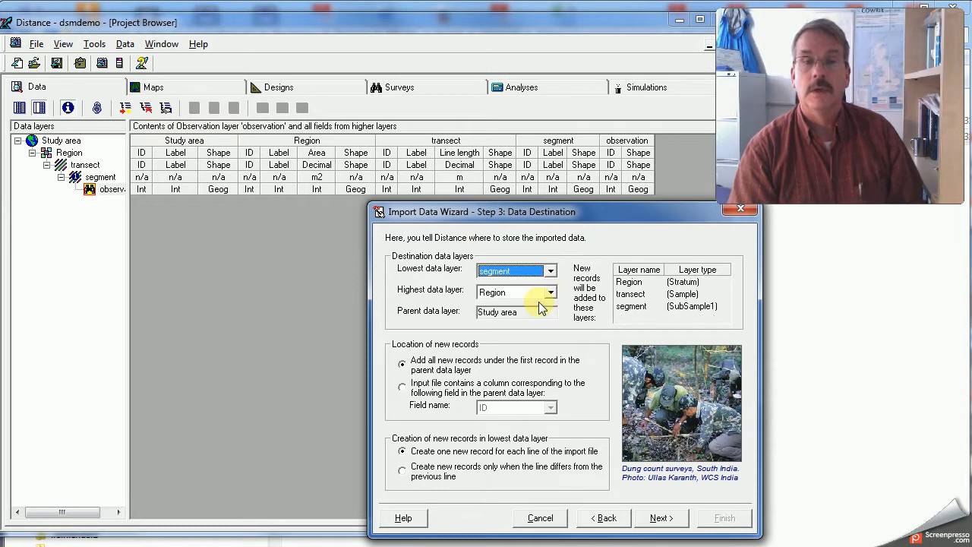
pyautogui.click(550, 293)
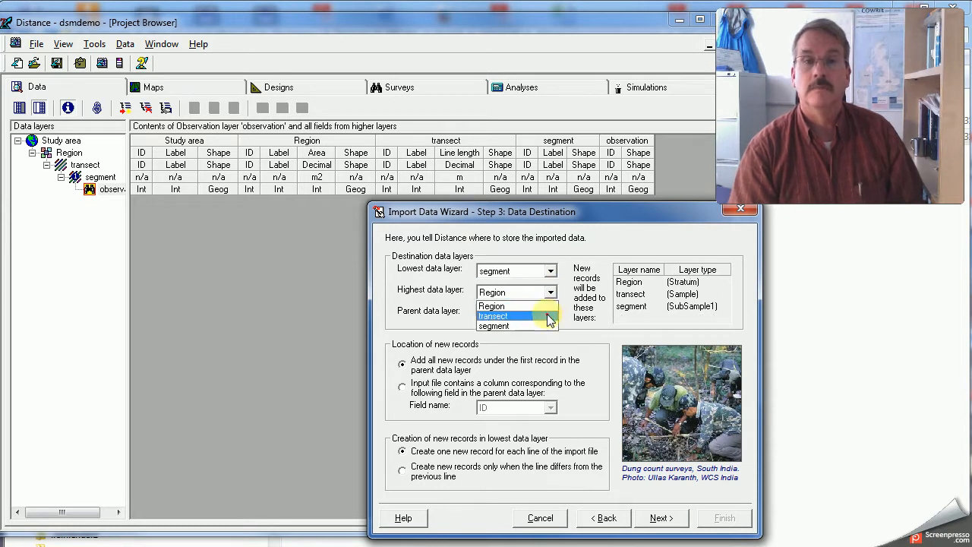
pyautogui.click(550, 316)
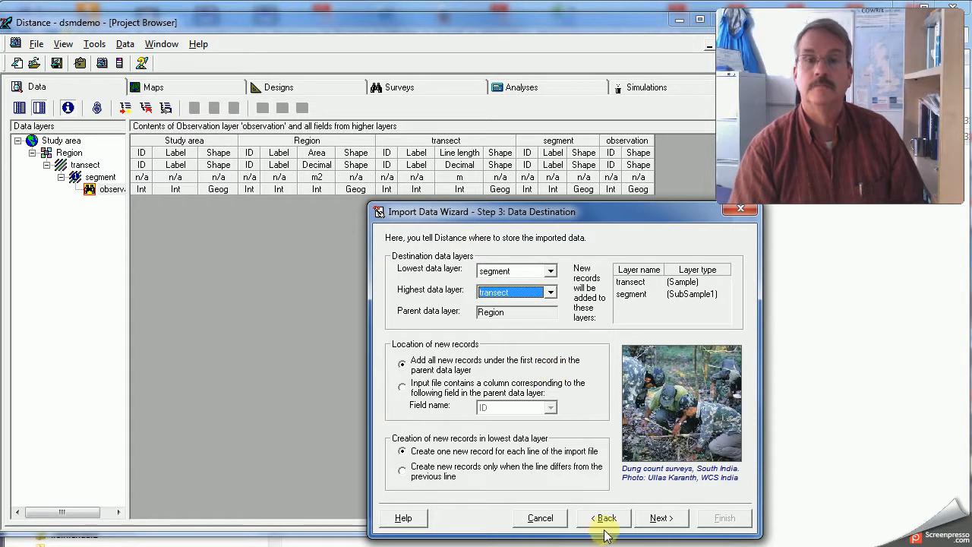
pyautogui.click(657, 517)
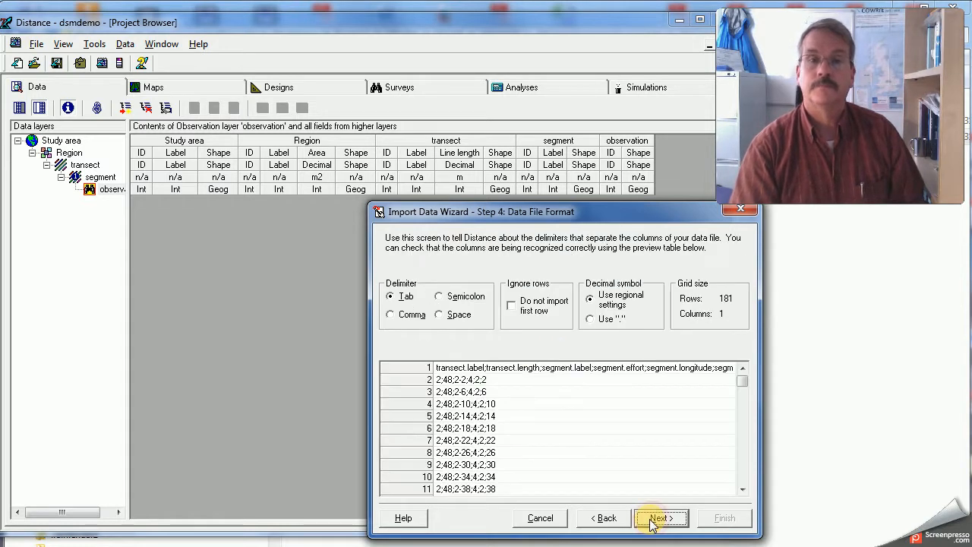
# Split the file's columns by semicolon, and take layer and field names from the first row with a period as their delimiter.
pyautogui.click(463, 297)
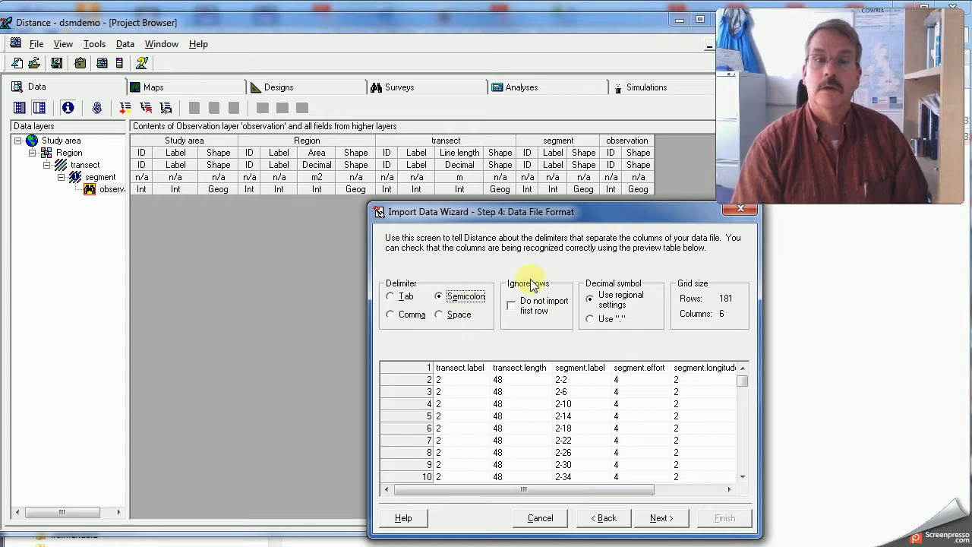
pyautogui.click(655, 519)
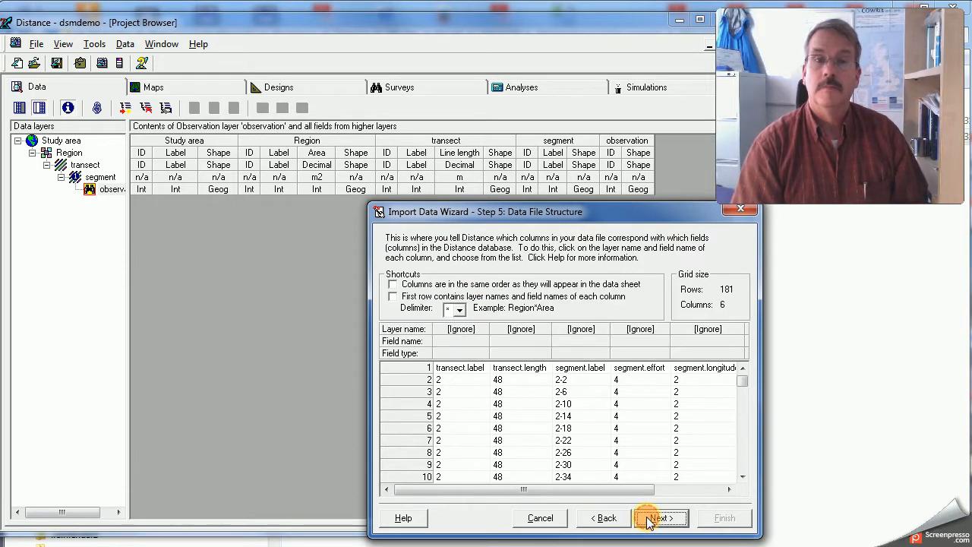
pyautogui.click(459, 311)
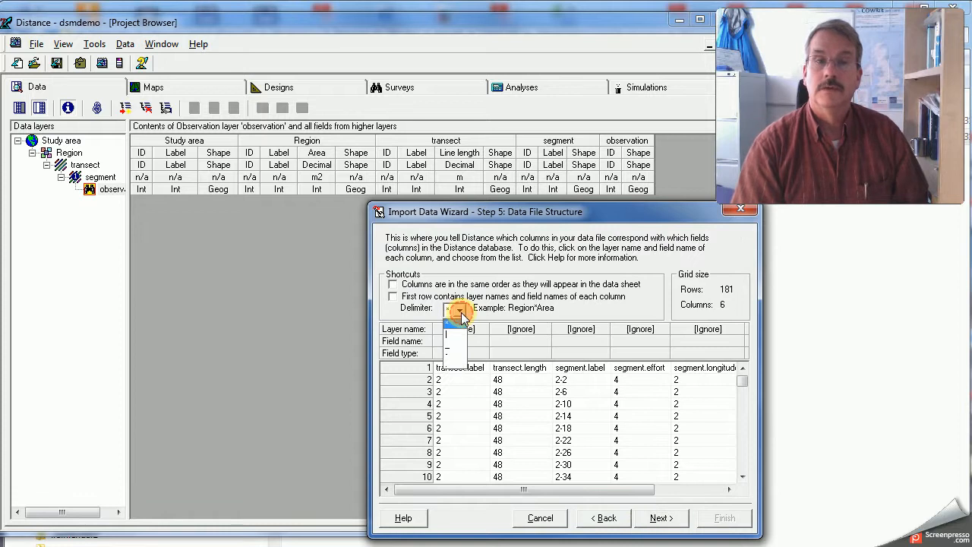
pyautogui.click(458, 361)
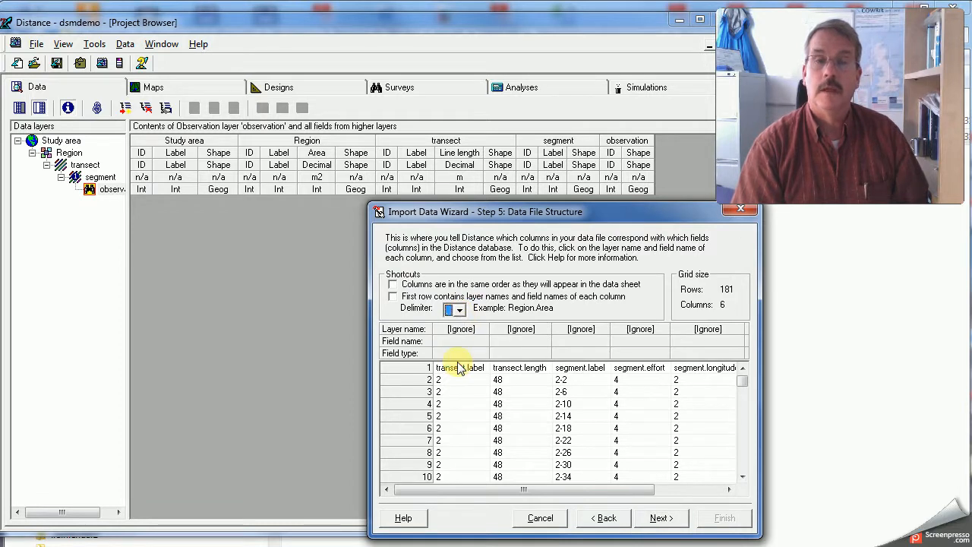
pyautogui.click(393, 297)
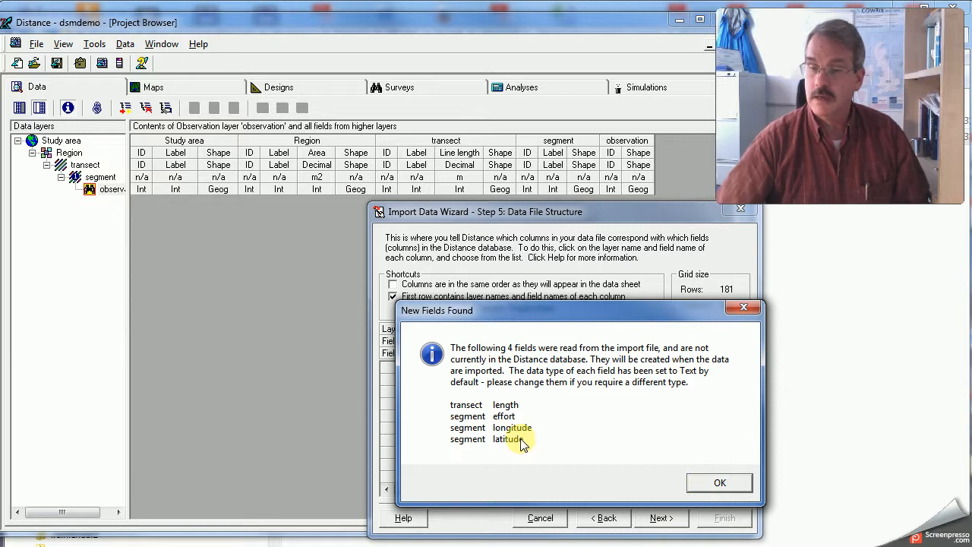
pyautogui.click(720, 484)
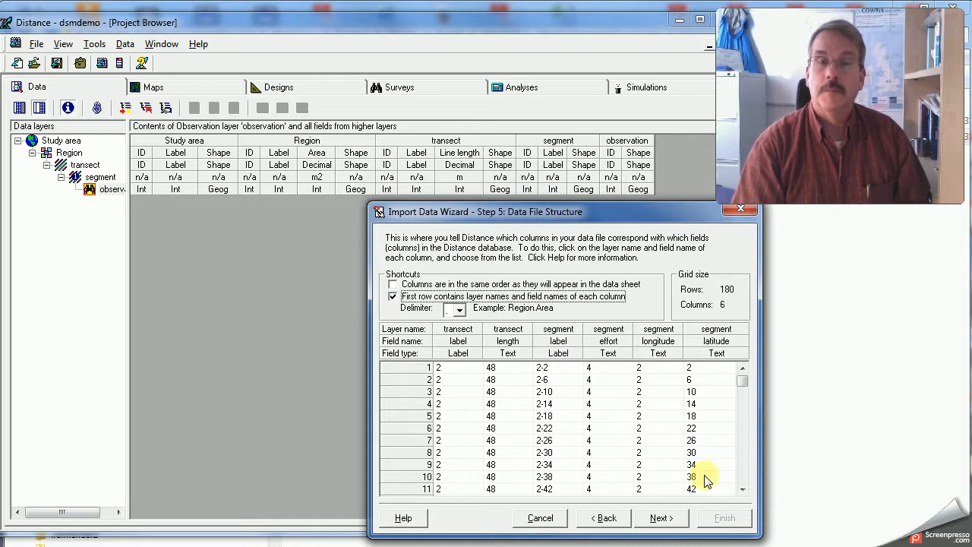
# Set transect length and segment effort, longitude and latitude to the Integer type, and complete the import, overwriting existing data.
pyautogui.click(524, 358)
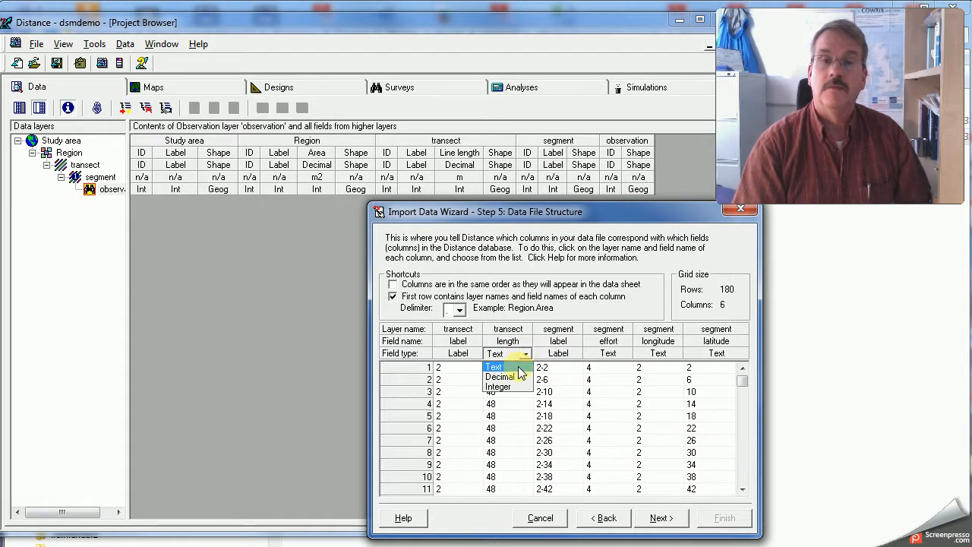
pyautogui.click(508, 387)
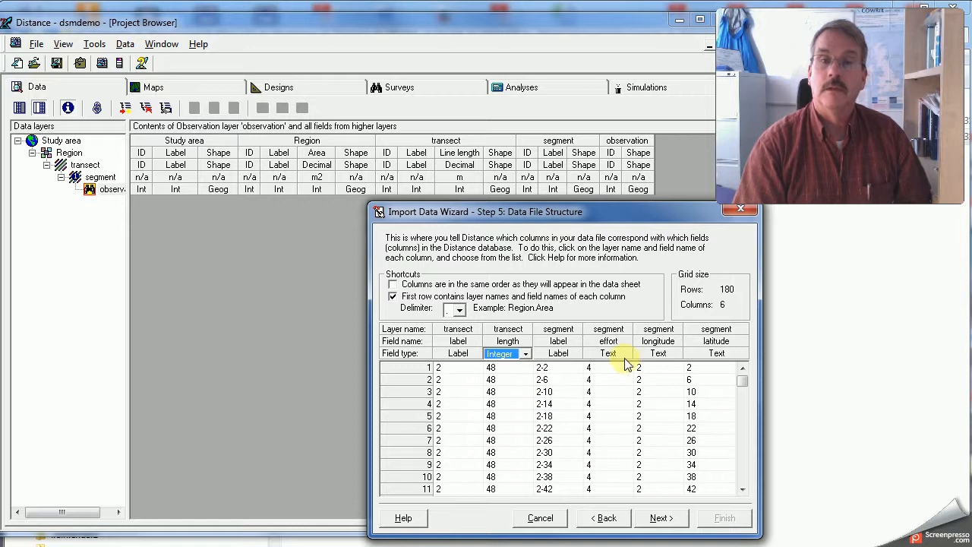
pyautogui.click(624, 358)
pyautogui.click(619, 387)
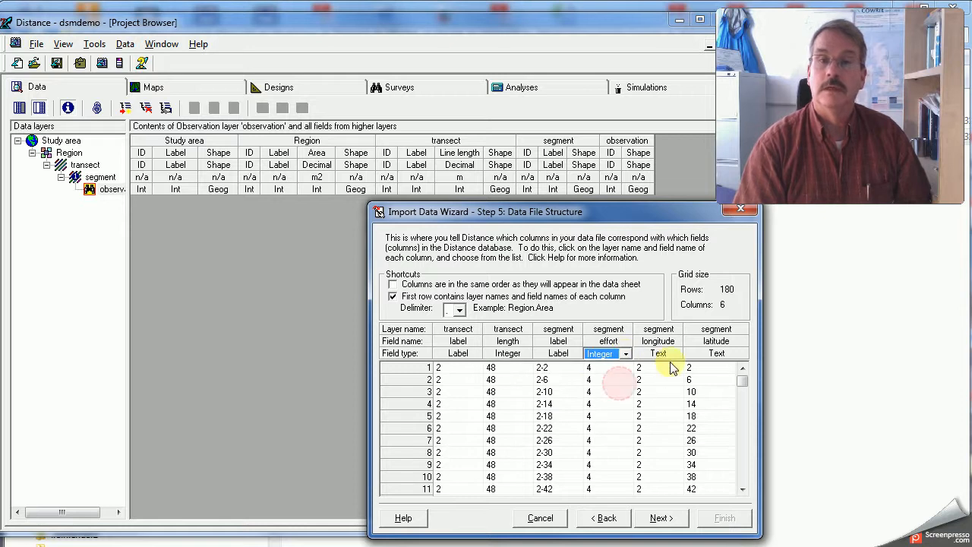
pyautogui.click(678, 355)
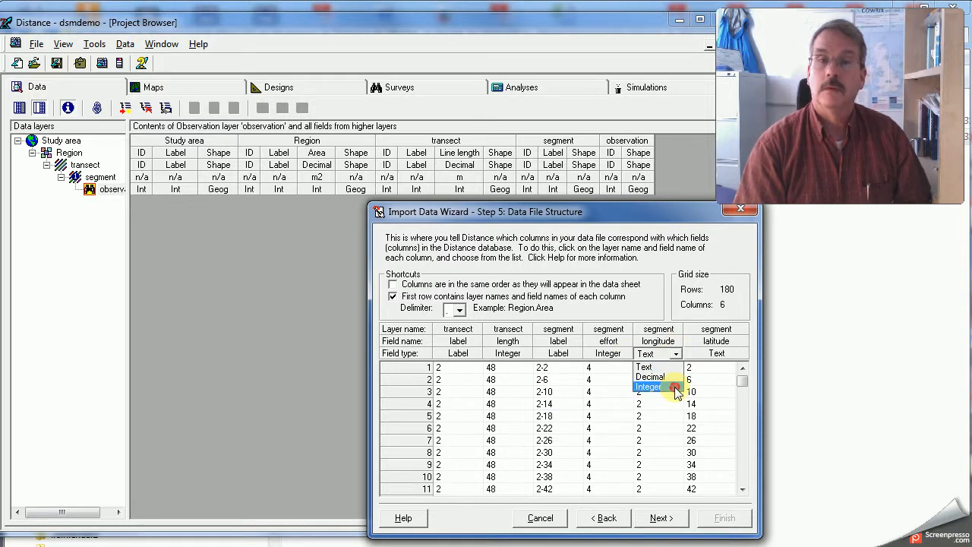
pyautogui.click(673, 387)
pyautogui.click(741, 355)
pyautogui.click(741, 354)
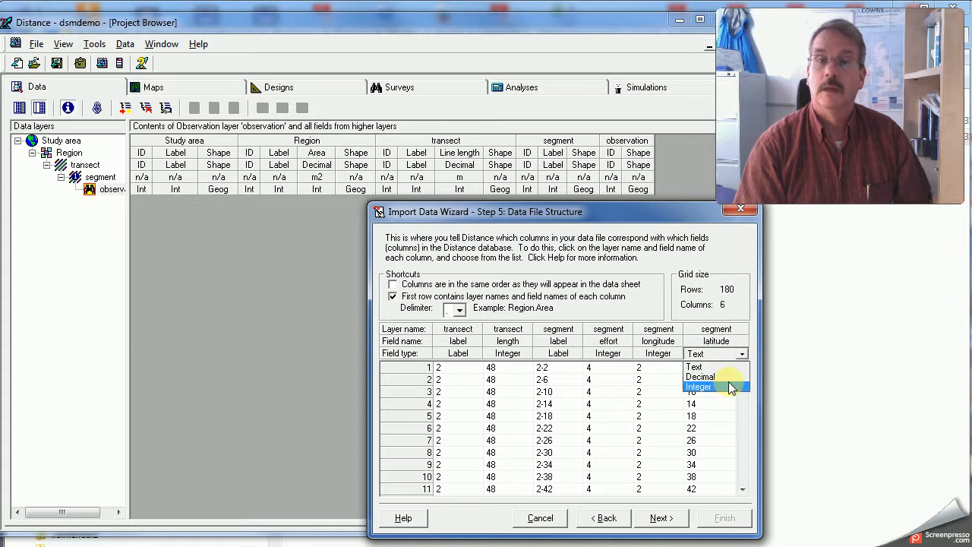
pyautogui.click(731, 387)
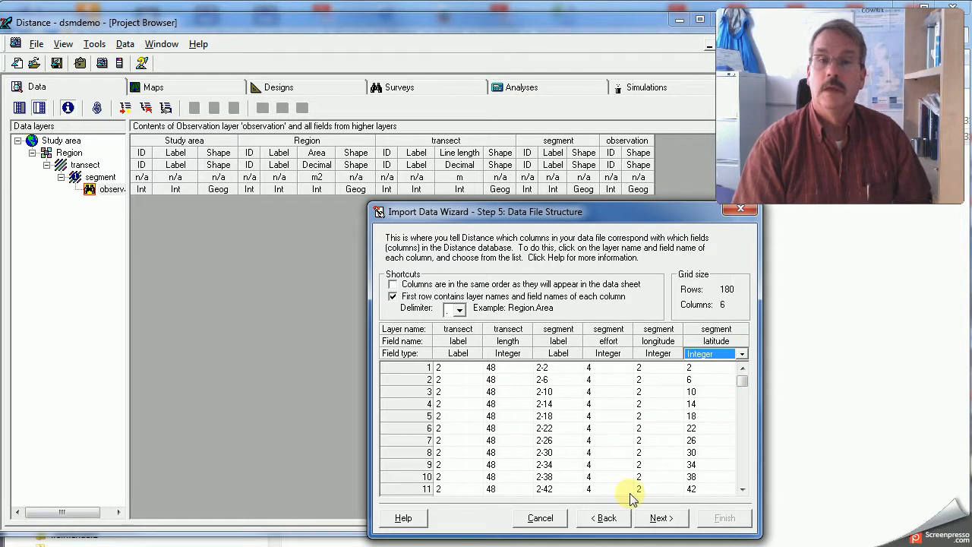
pyautogui.click(660, 518)
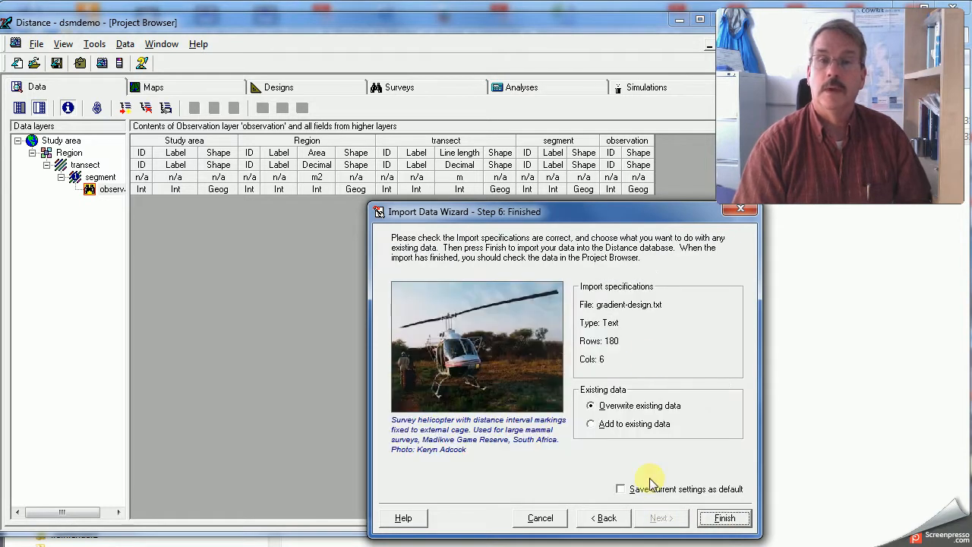
pyautogui.click(723, 518)
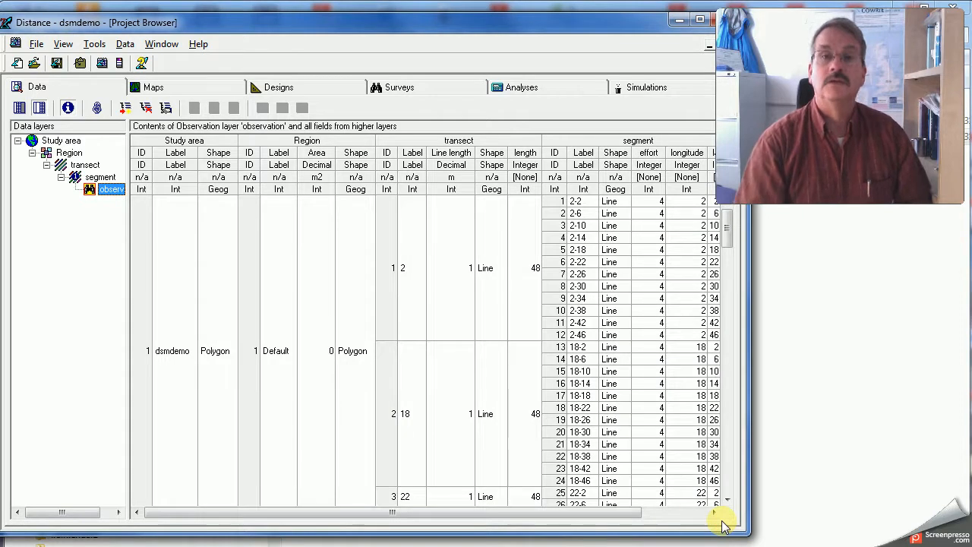
# Set the Area of the Default region to 4800 in the data sheet.
pyautogui.moveTo(602, 516); pyautogui.dragTo(523, 515)
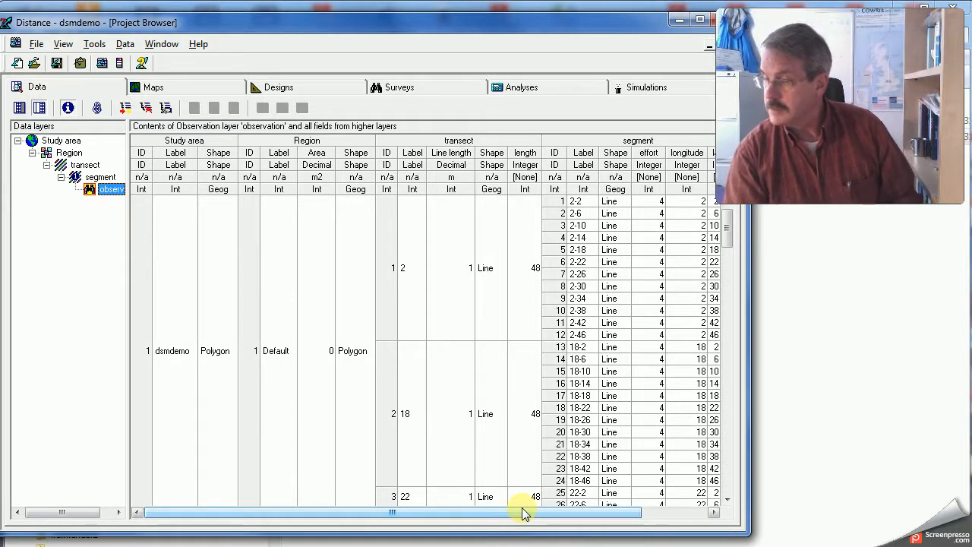
pyautogui.click(324, 359)
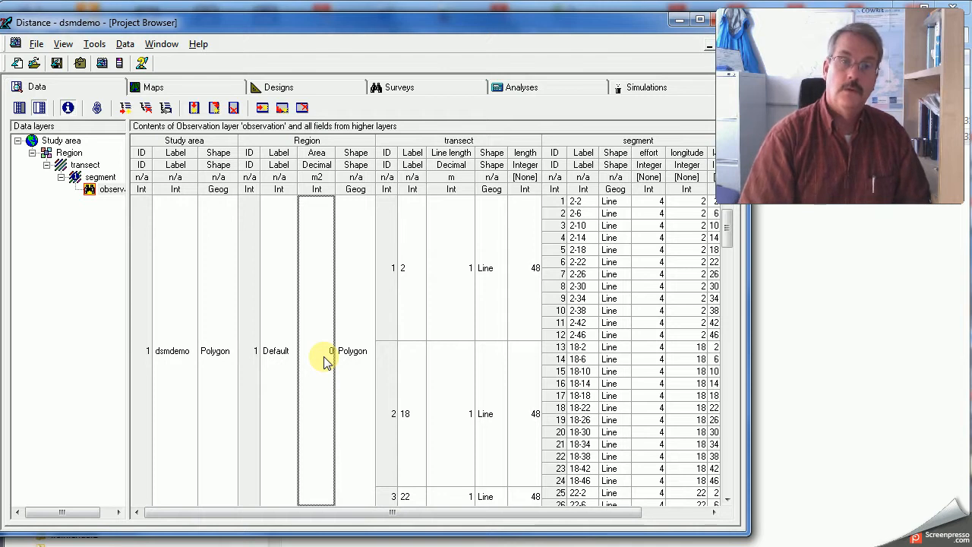
pyautogui.click(324, 358)
pyautogui.write('4')
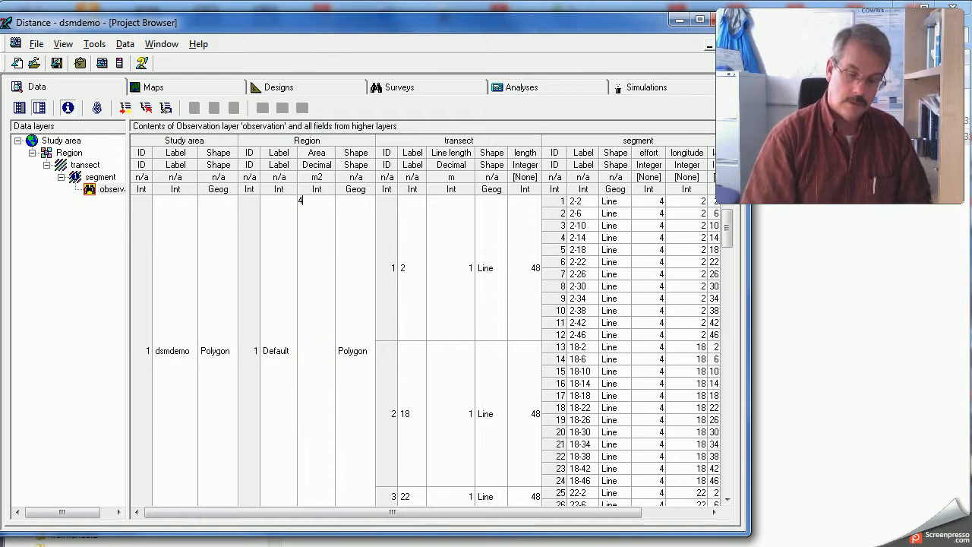
pyautogui.write('800')
pyautogui.press('Return')
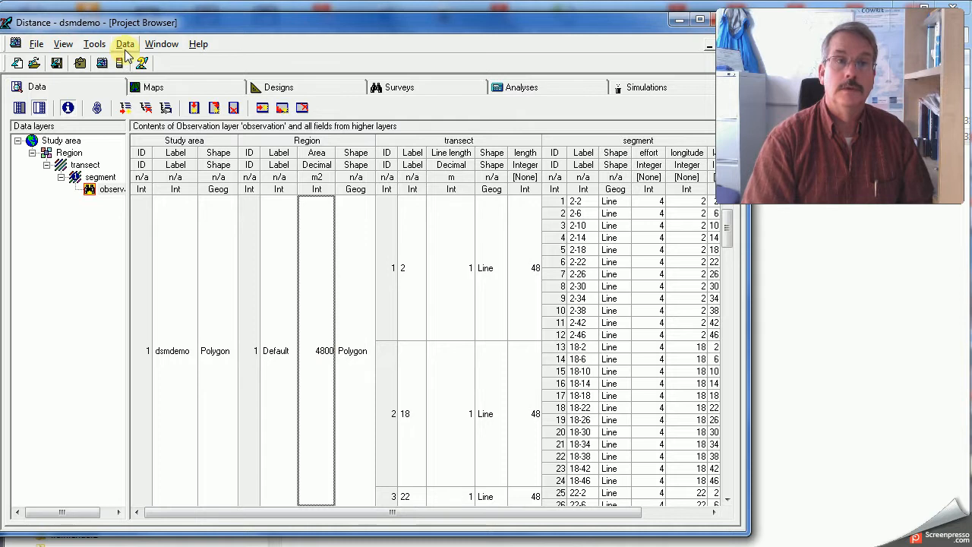
# Start the Import Data Wizard and choose gradient-detections.txt as the file to import.
pyautogui.click(94, 44)
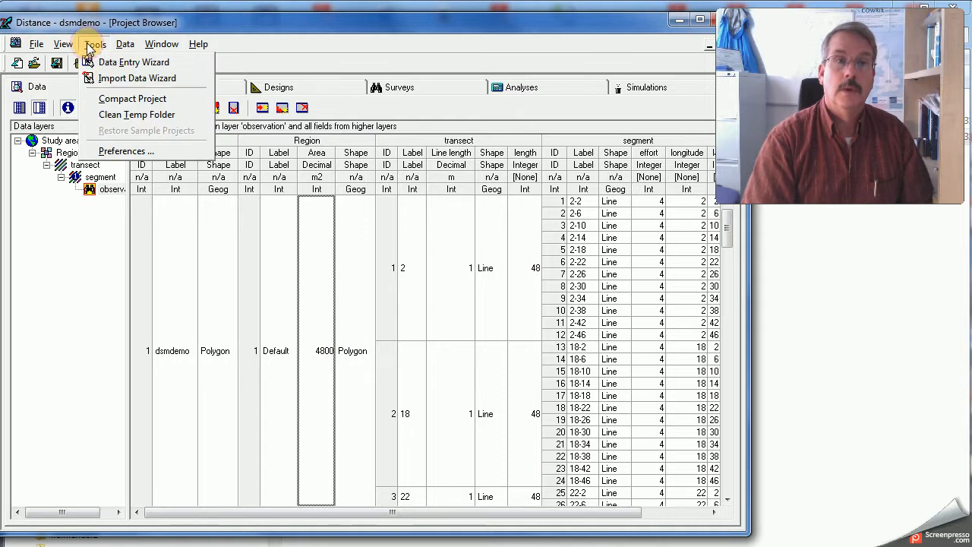
pyautogui.click(110, 79)
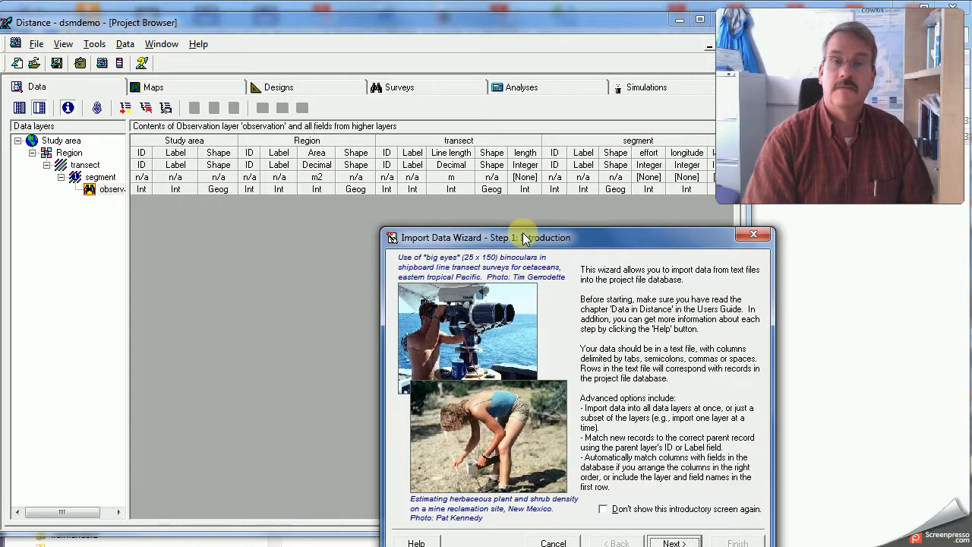
pyautogui.moveTo(523, 232); pyautogui.dragTo(511, 188)
pyautogui.click(676, 498)
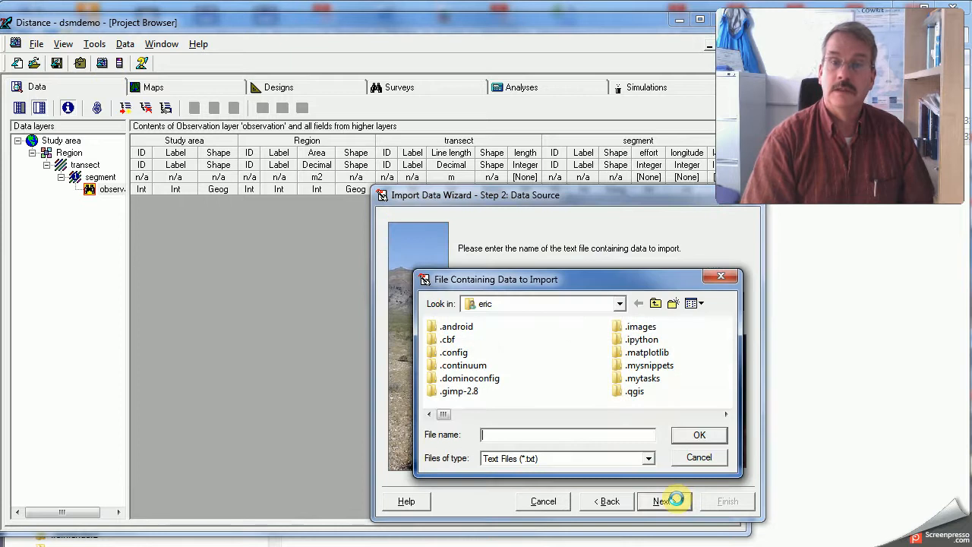
pyautogui.moveTo(444, 414); pyautogui.dragTo(698, 416)
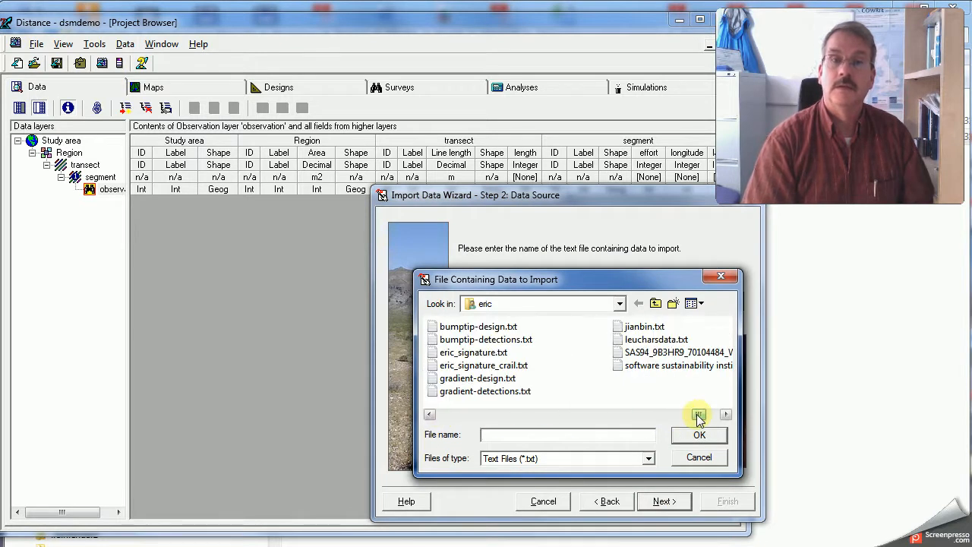
pyautogui.click(522, 391)
pyautogui.click(689, 437)
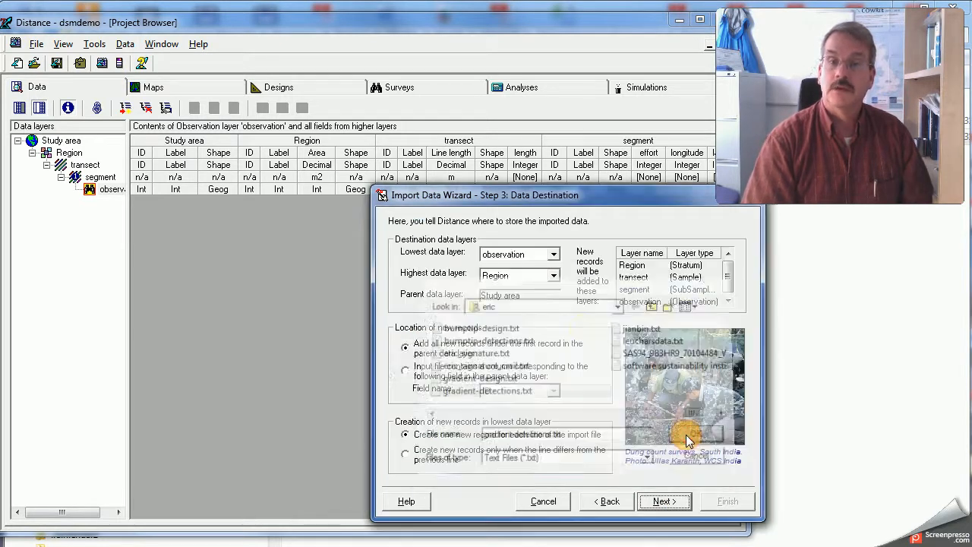
# Set the highest data layer to observation and match new records to the parent segment layer by its Label field.
pyautogui.click(543, 275)
pyautogui.click(543, 320)
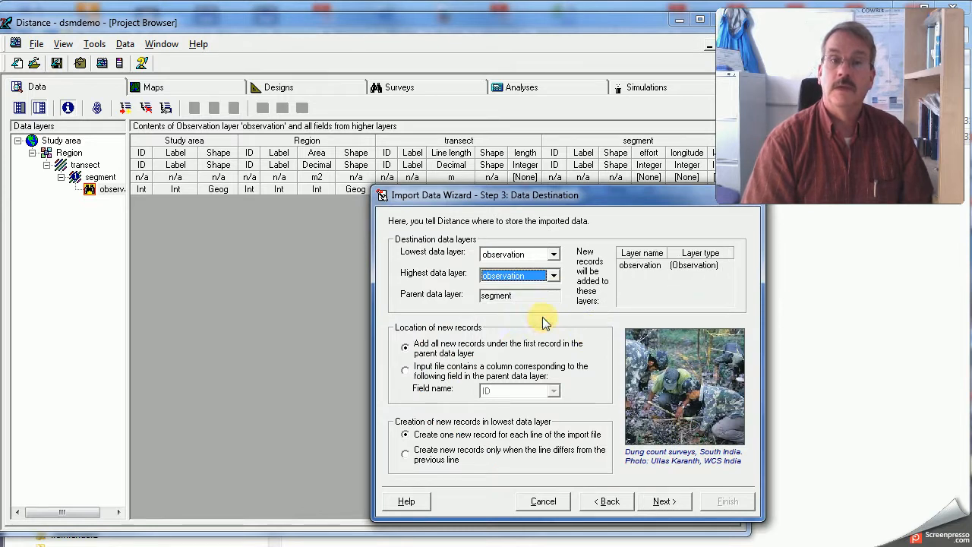
pyautogui.click(407, 371)
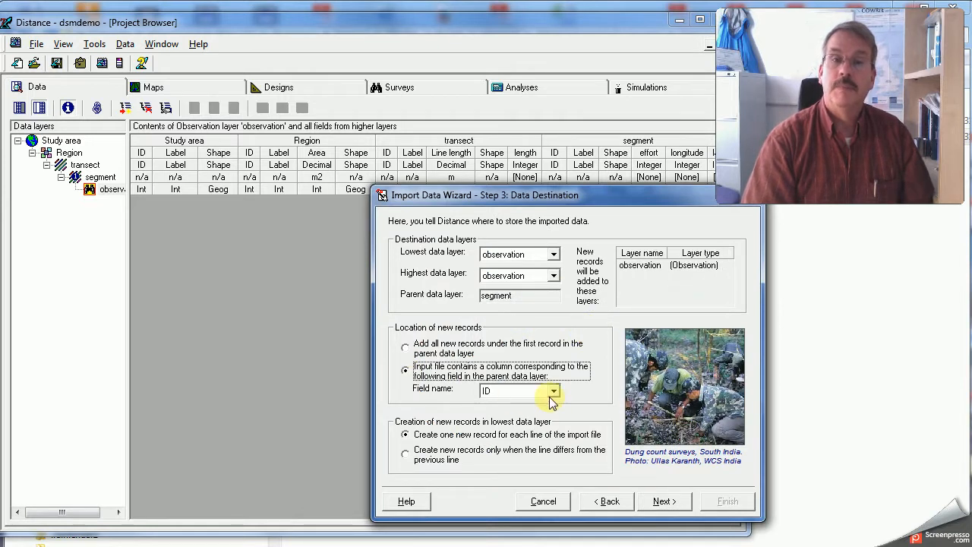
pyautogui.click(553, 392)
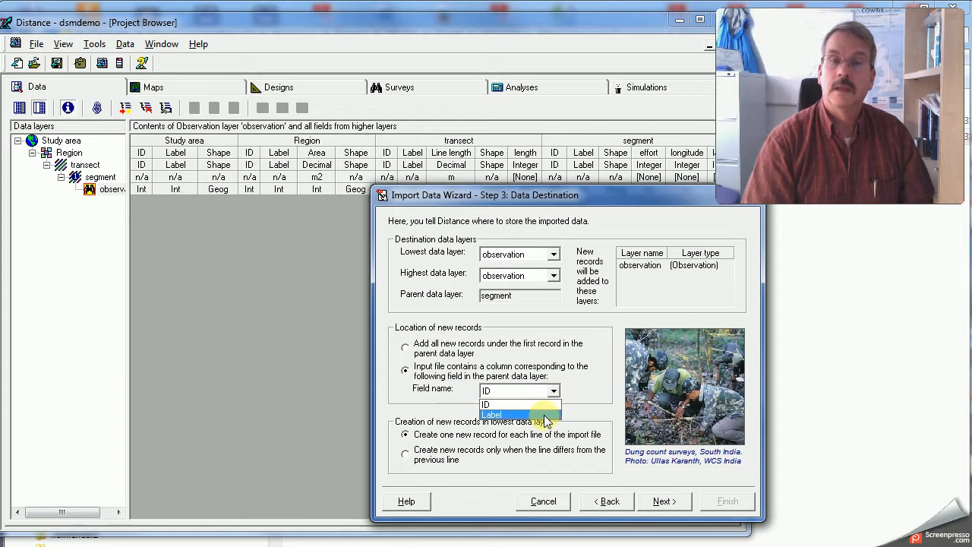
pyautogui.click(546, 415)
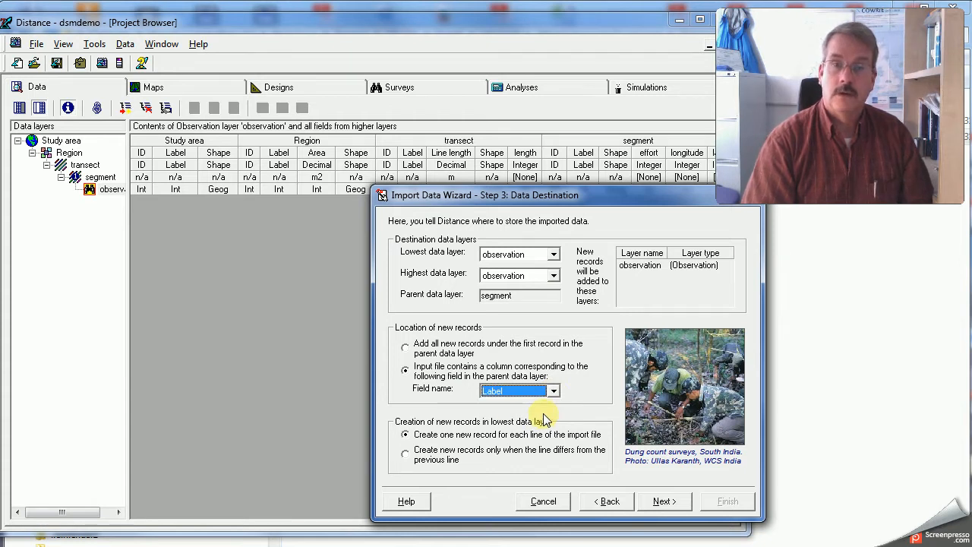
# Switch to Notepad++ to check the segment.label column in the header row of gradient-detections.txt, and return to the import wizard.
pyautogui.hotkey('alt', 'Tab')
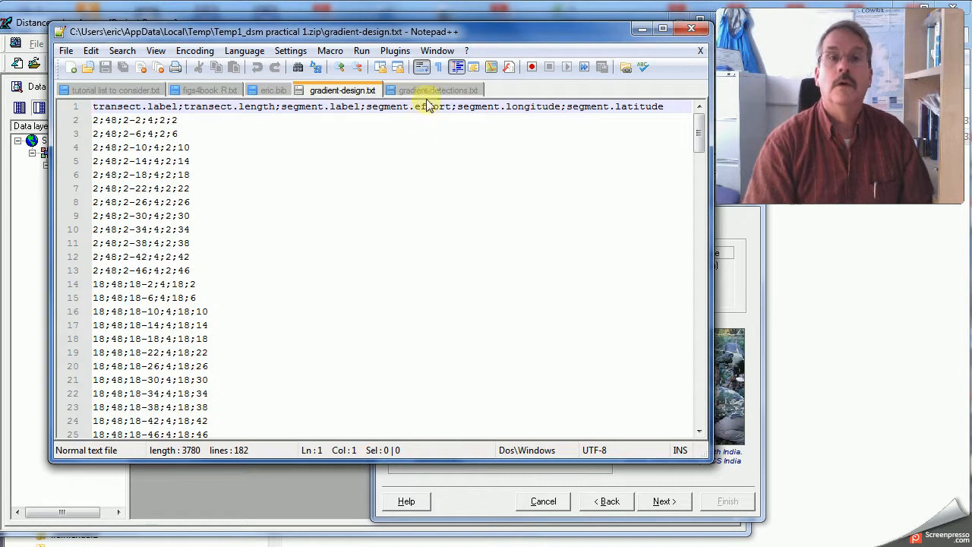
pyautogui.click(431, 91)
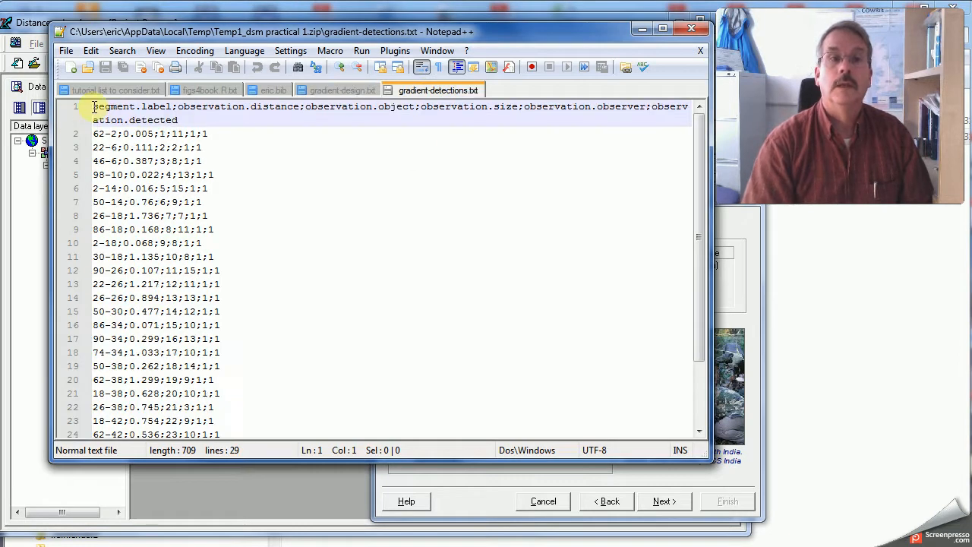
pyautogui.moveTo(92, 107); pyautogui.dragTo(161, 111)
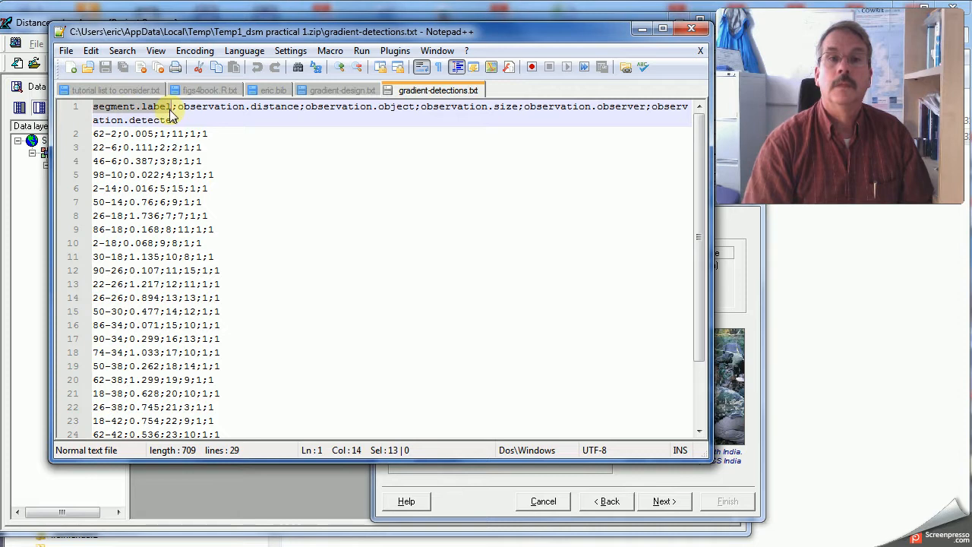
pyautogui.click(642, 28)
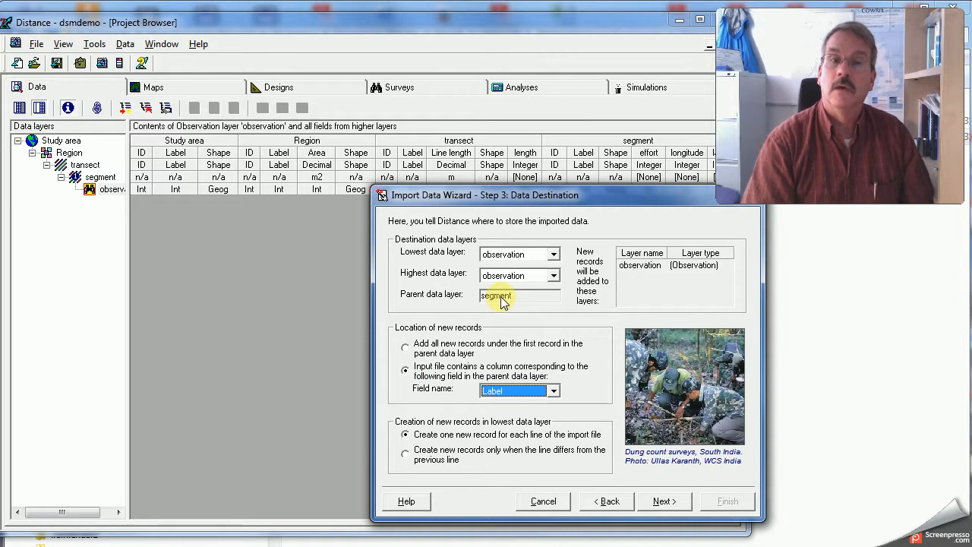
# Split the detections file by semicolon and read layer and field names from its first row, with a period as their delimiter.
pyautogui.click(667, 512)
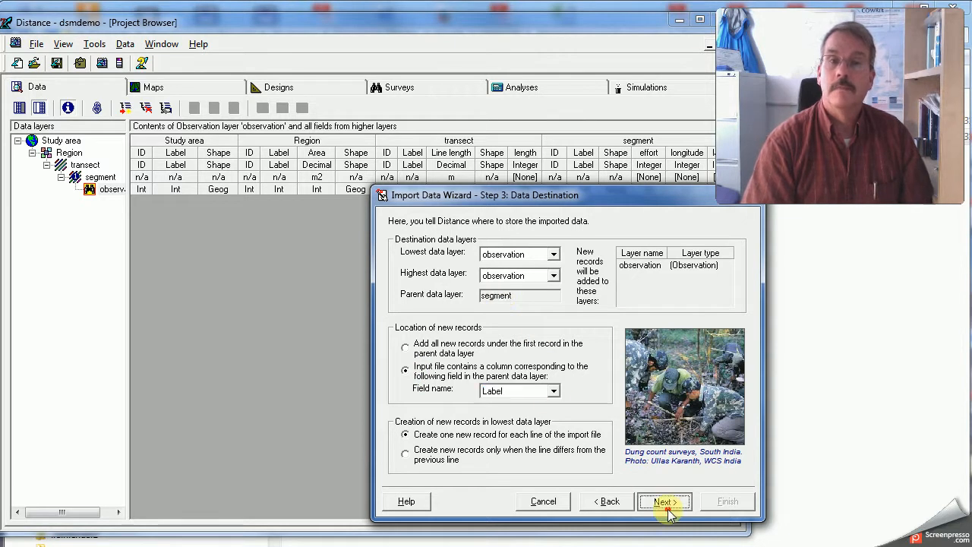
pyautogui.click(472, 281)
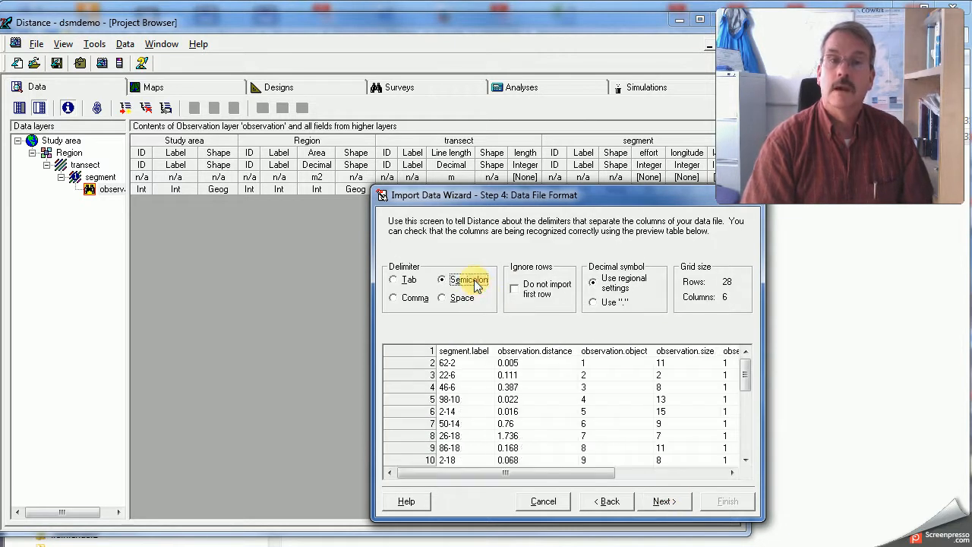
pyautogui.click(663, 502)
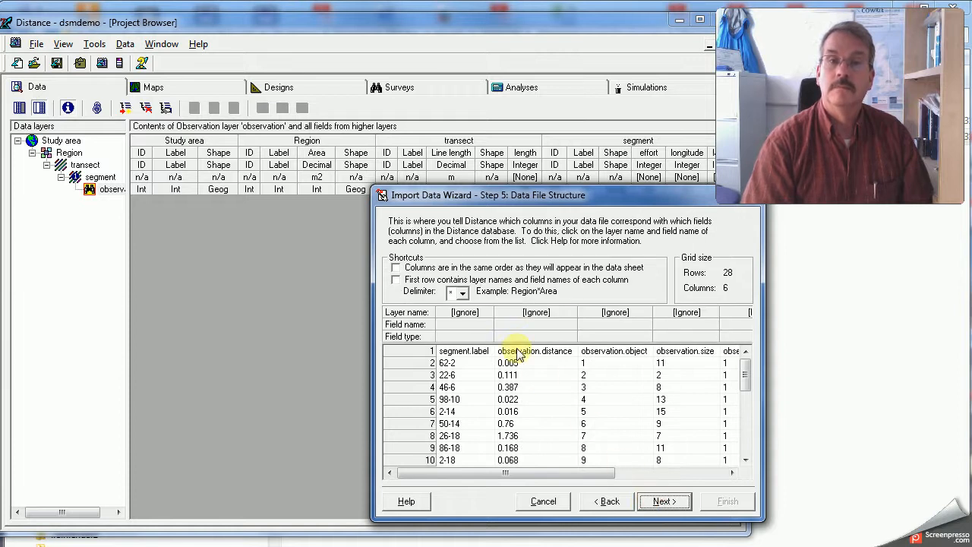
pyautogui.click(461, 293)
pyautogui.click(462, 345)
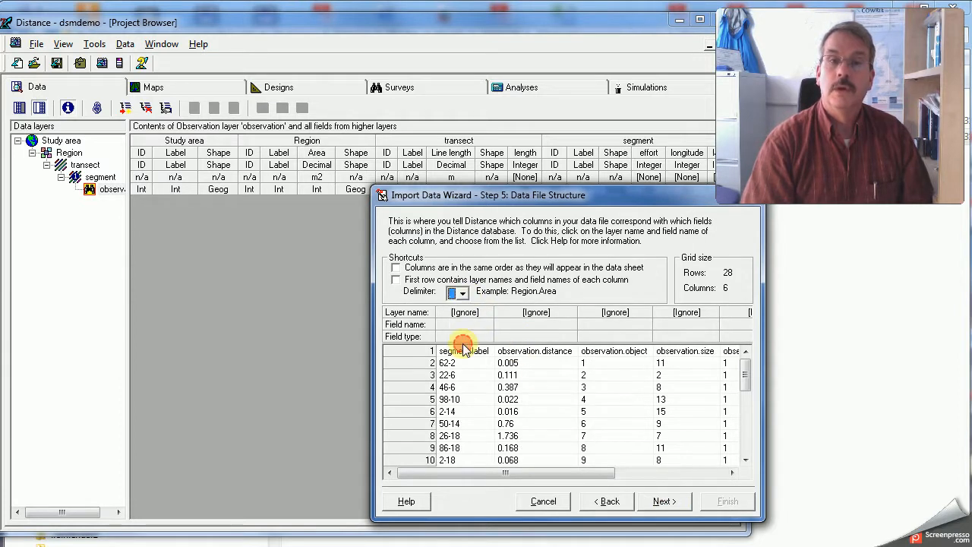
pyautogui.click(396, 280)
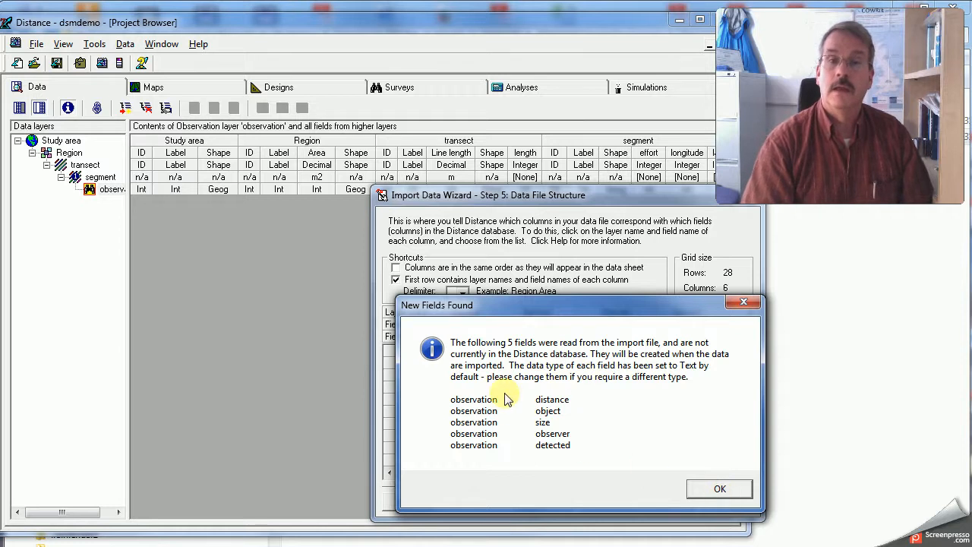
pyautogui.click(708, 490)
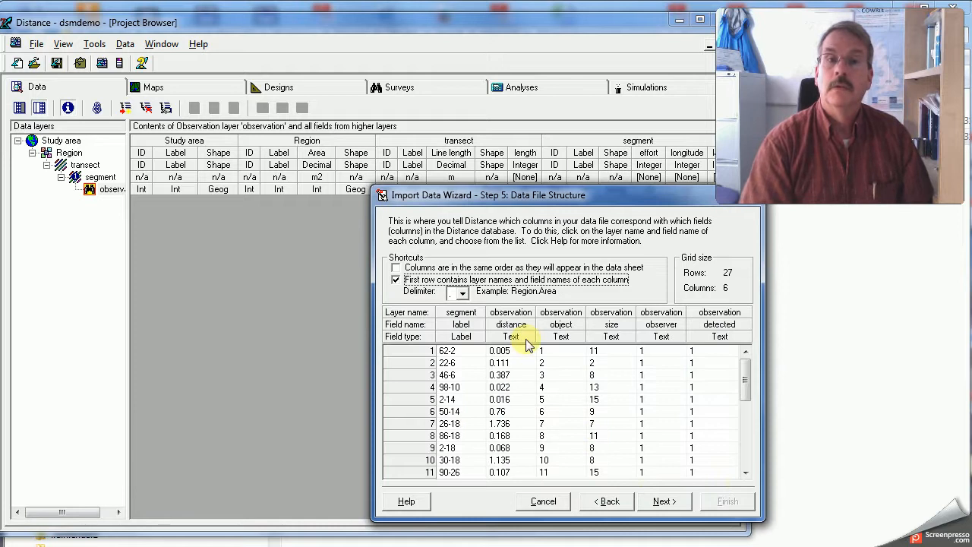
# Set the field type of observation distance to Decimal and of observation object to Integer.
pyautogui.click(529, 341)
pyautogui.click(529, 337)
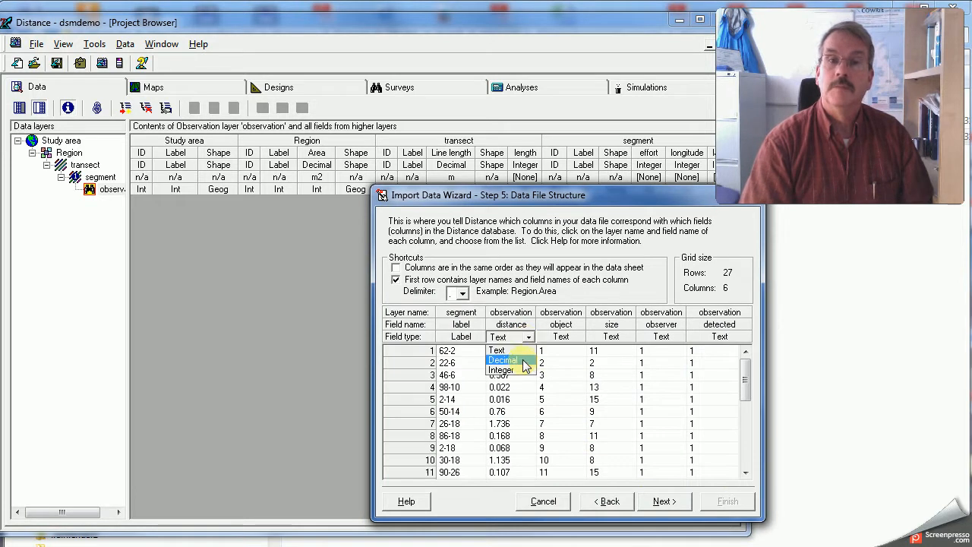
pyautogui.click(526, 361)
pyautogui.click(574, 336)
pyautogui.click(574, 335)
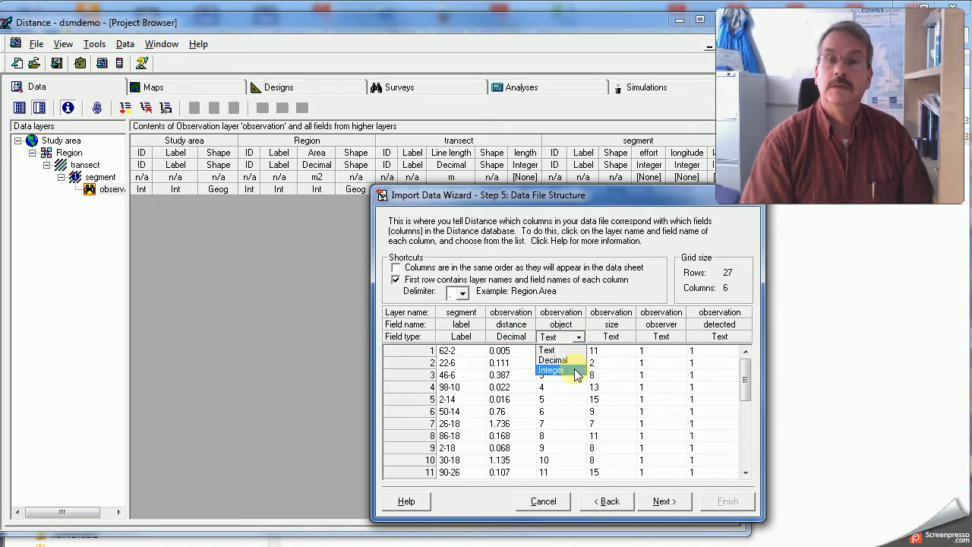
pyautogui.click(575, 369)
# Set observation size, observer and detected to the Integer type, and complete the detections import, overwriting existing data.
pyautogui.click(629, 337)
pyautogui.click(630, 336)
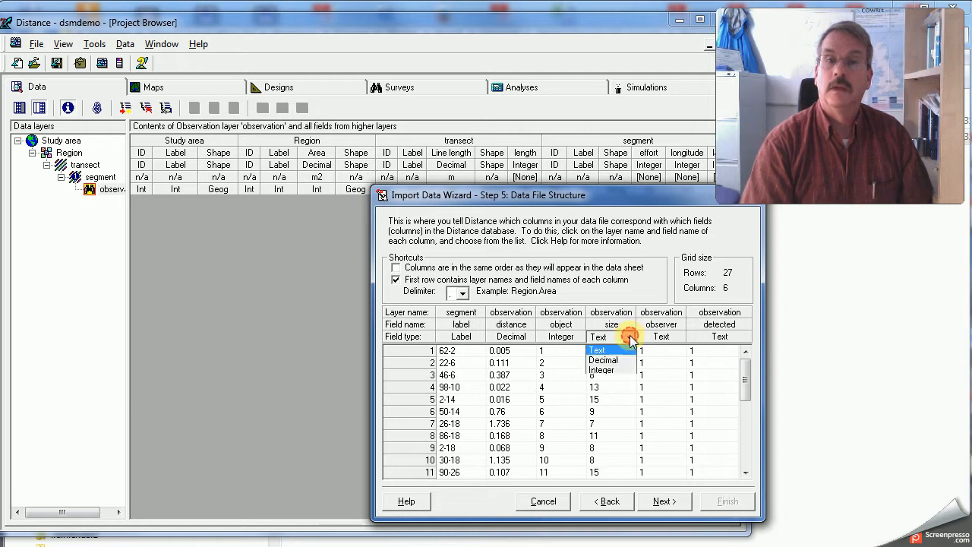
pyautogui.click(629, 370)
pyautogui.click(661, 336)
pyautogui.click(673, 336)
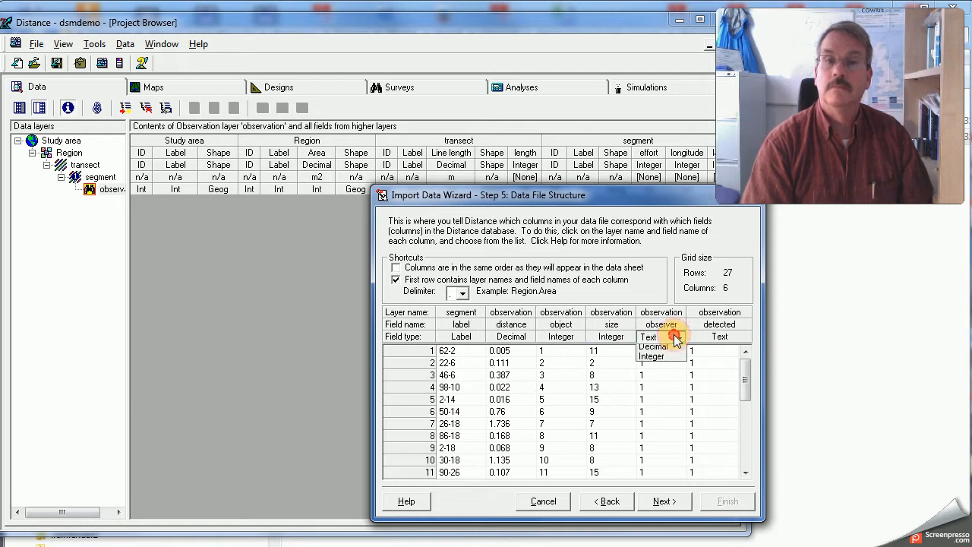
pyautogui.click(673, 369)
pyautogui.click(738, 337)
pyautogui.click(742, 337)
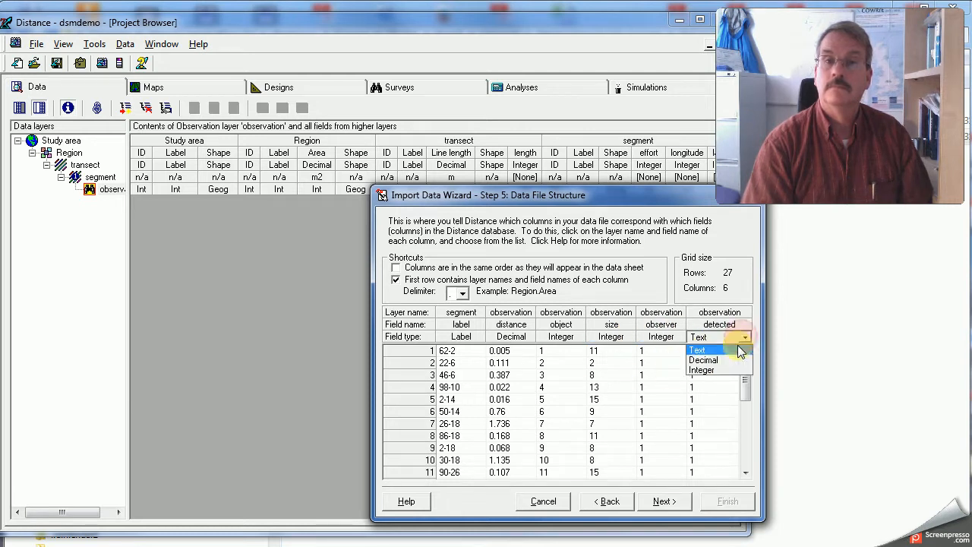
pyautogui.click(730, 371)
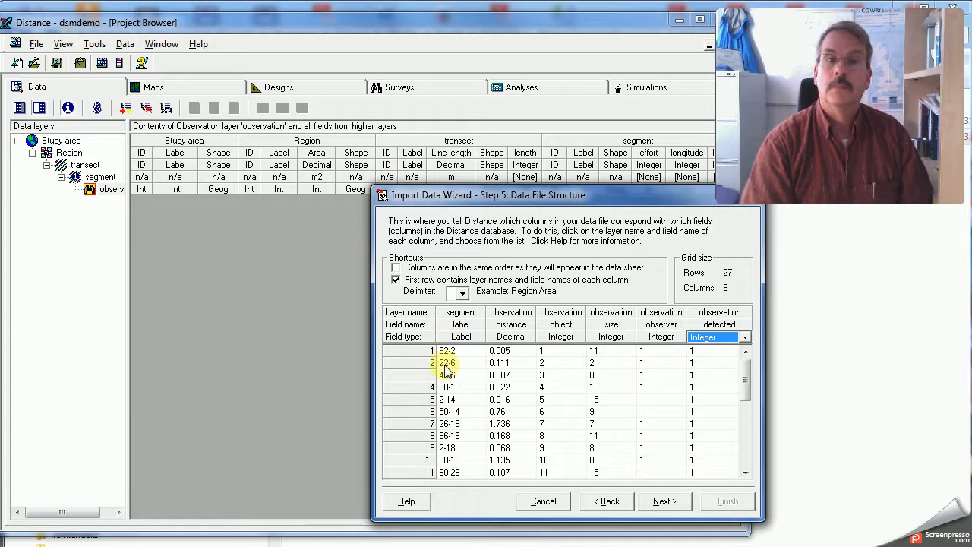
pyautogui.click(676, 505)
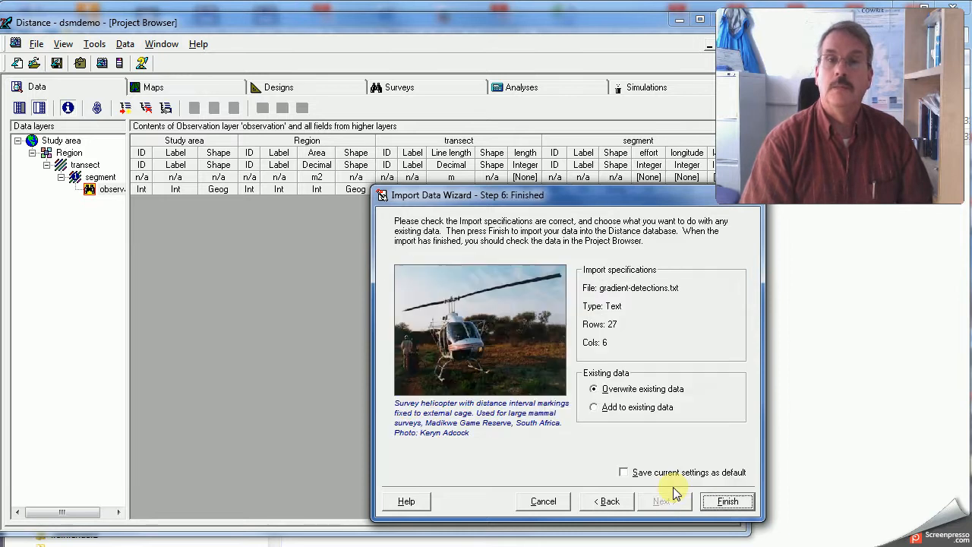
pyautogui.click(721, 503)
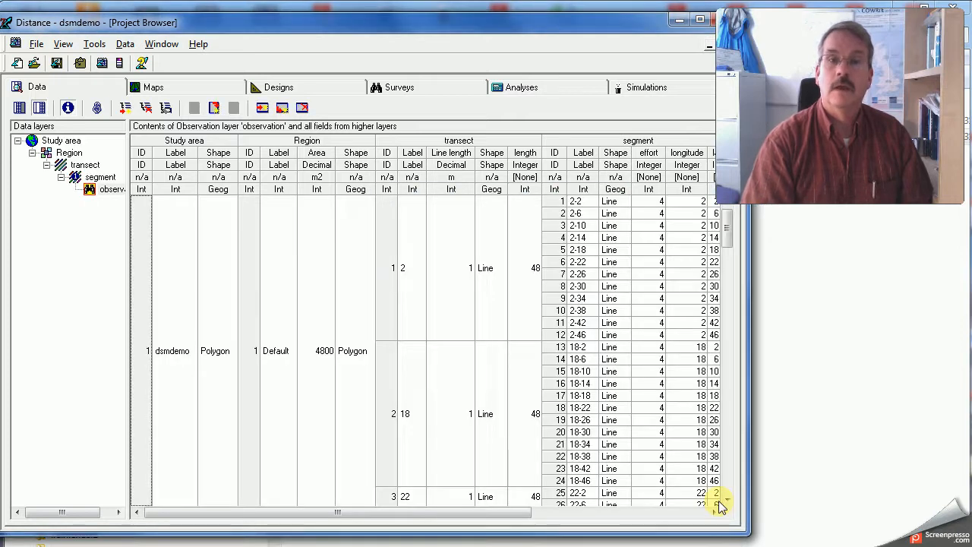
# Examine the imported observation fields alongside their transects and segments in the data sheet.
pyautogui.moveTo(509, 514); pyautogui.dragTo(706, 518)
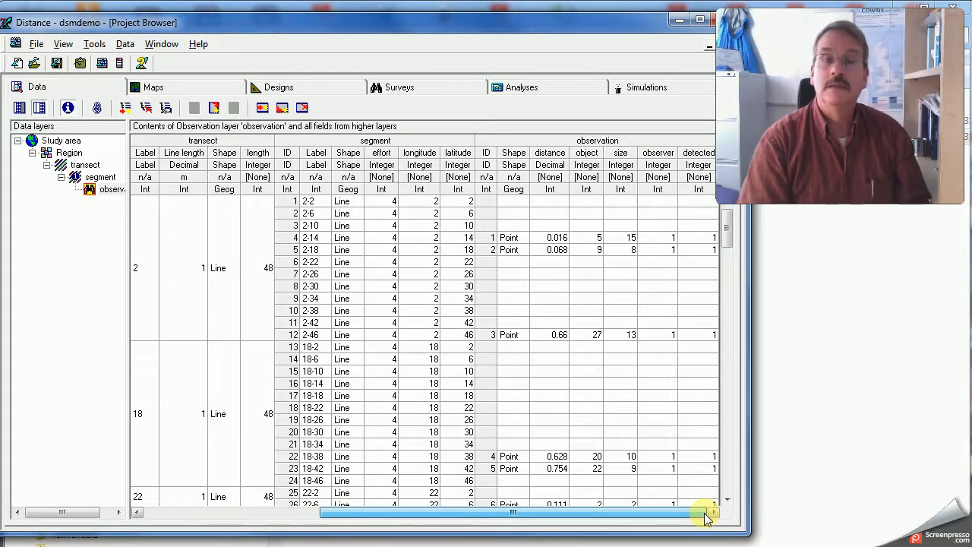
pyautogui.moveTo(707, 518); pyautogui.dragTo(502, 518)
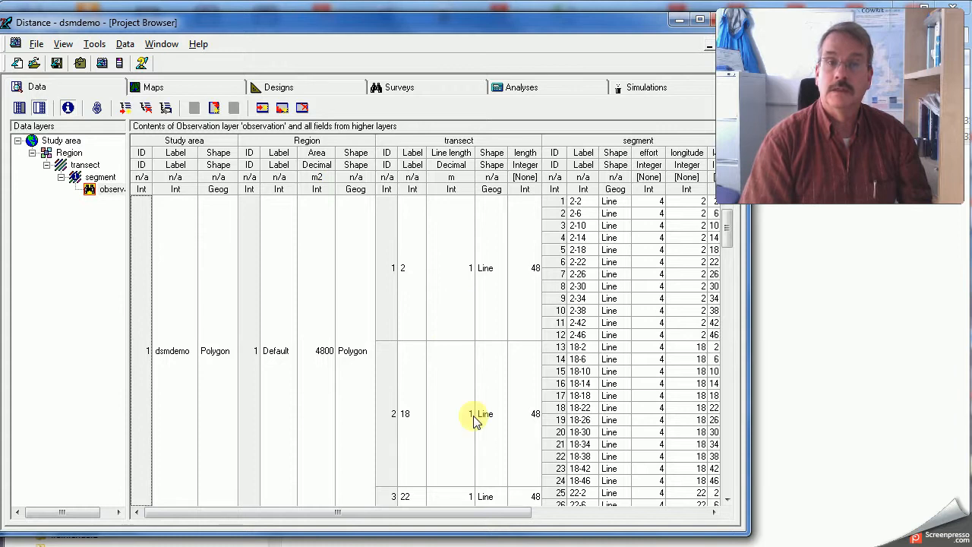
pyautogui.moveTo(509, 519); pyautogui.dragTo(726, 515)
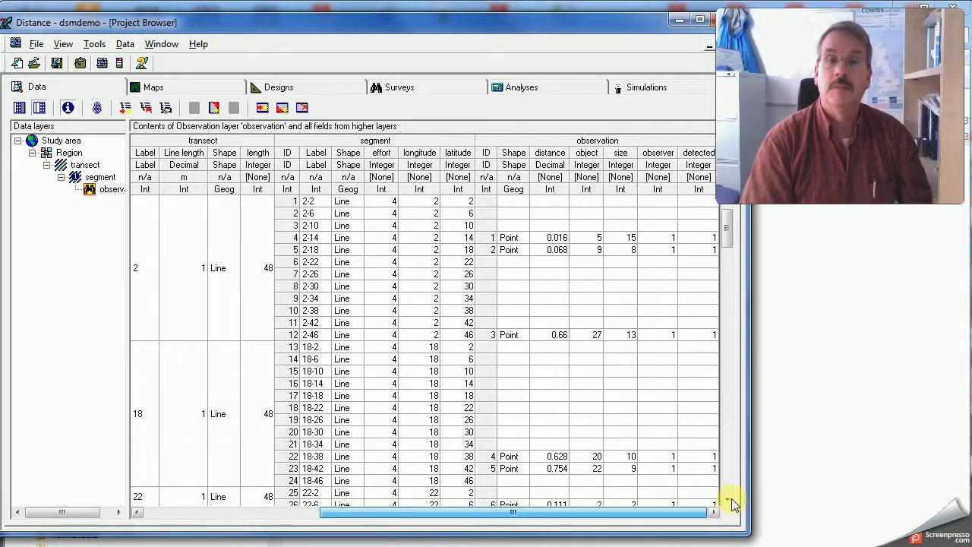